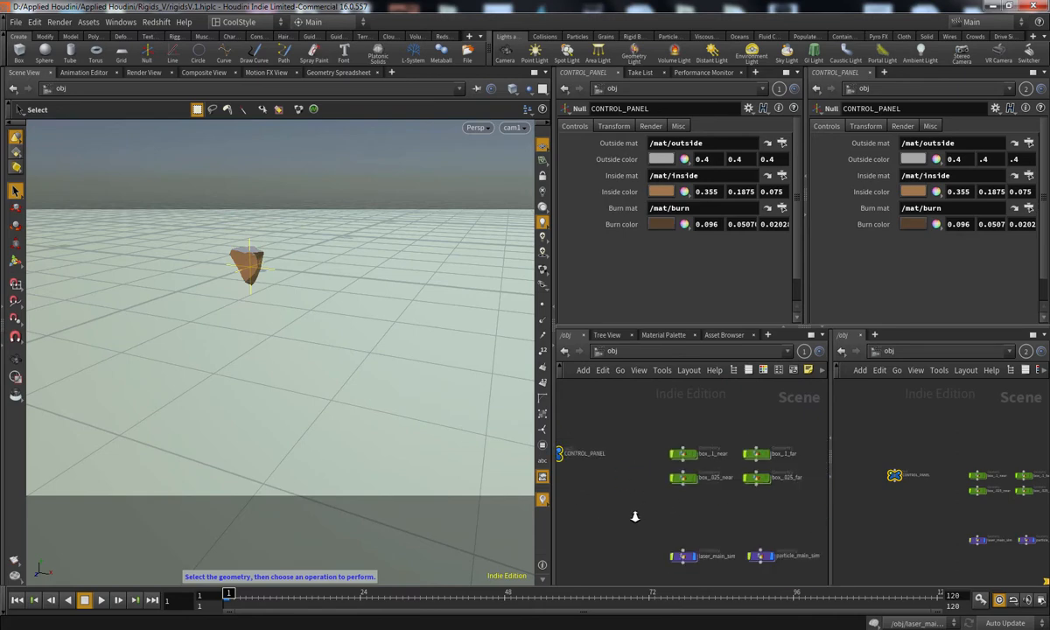
Add a new Geometry object to the scene network, placed beside particle_main_sim
type("geo")
left_click(770, 348)
scroll(708, 455, "up", 4)
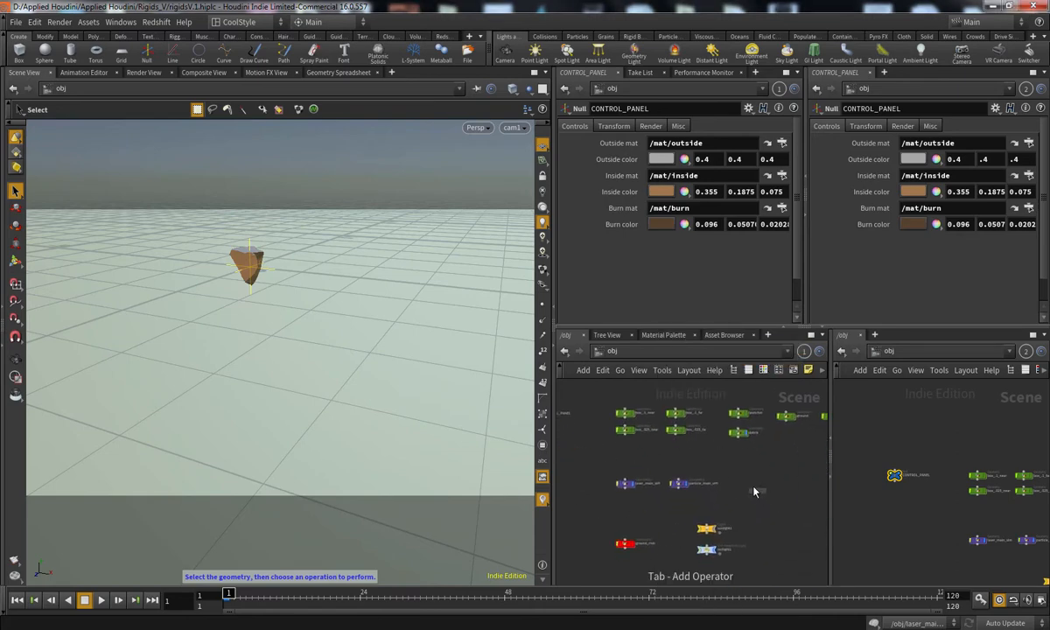
left_click(701, 461)
Rename the new geometry object to rbds_main_sim
left_click(740, 462)
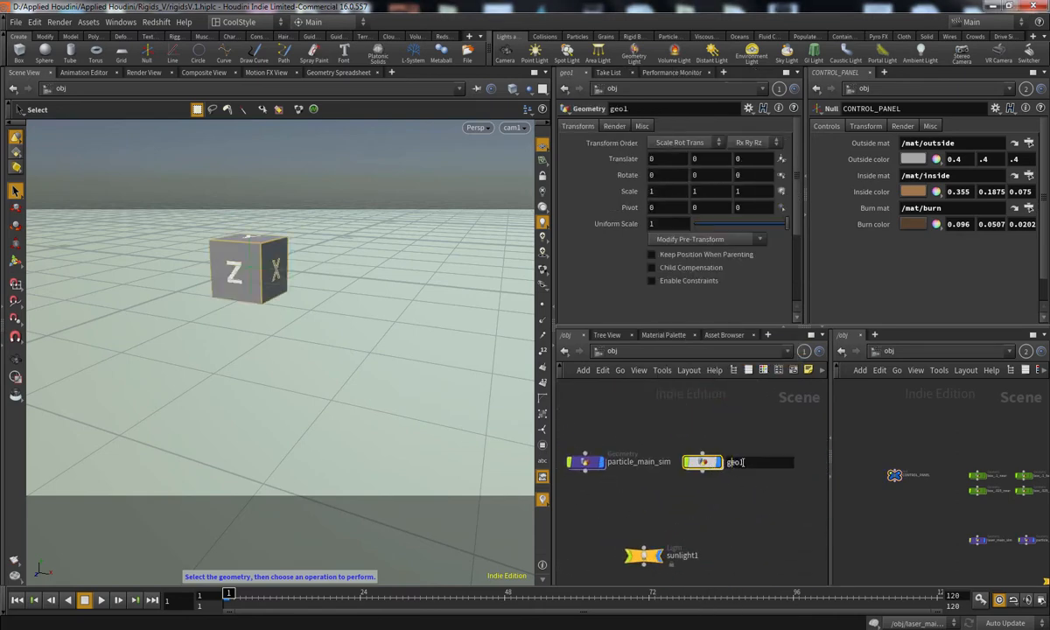
left_click_drag(745, 463, 718, 471)
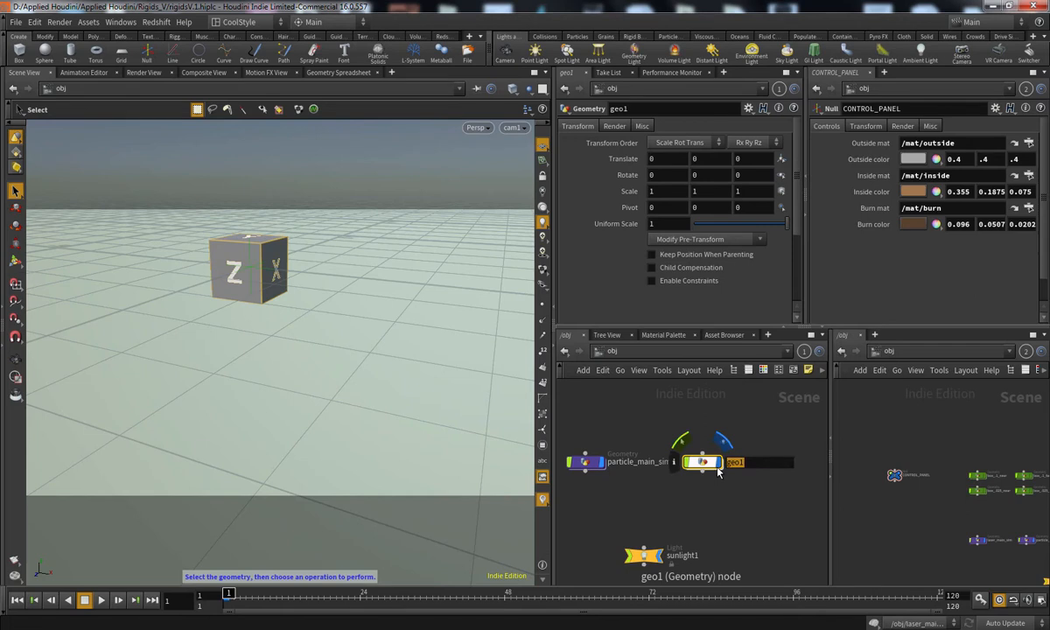
type("RBDS_M")
key("BackSpace")
key("BackSpace")
key("BackSpace")
key("BackSpace")
key("BackSpace")
key("BackSpace")
type("rbds_main_sim")
key("Return")
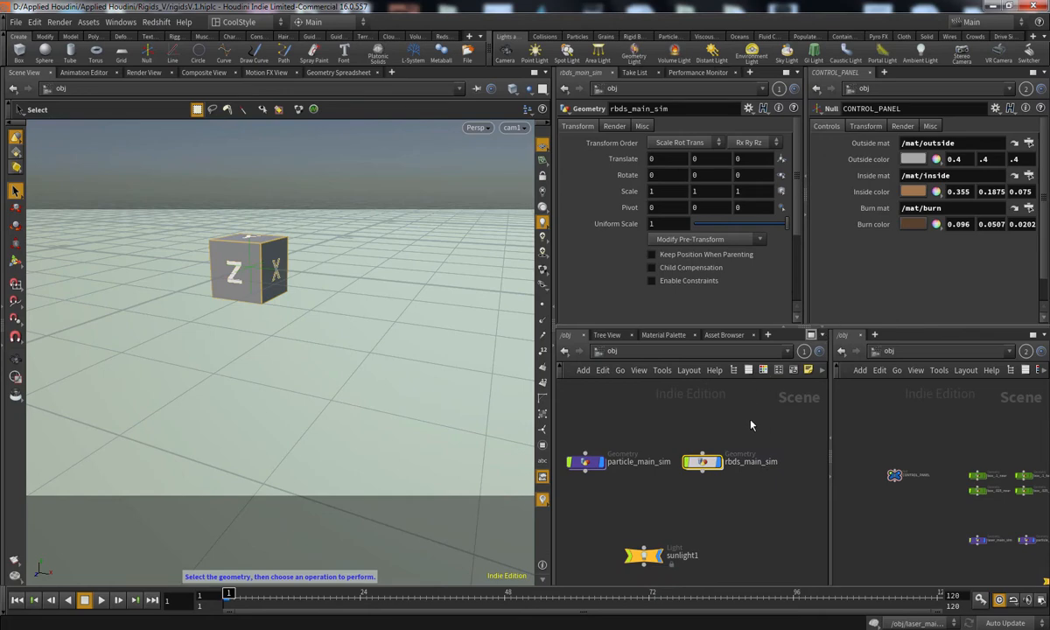
Color the rbds_main_sim node dark purple to match particle_main_sim
left_click(763, 371)
left_click(748, 560)
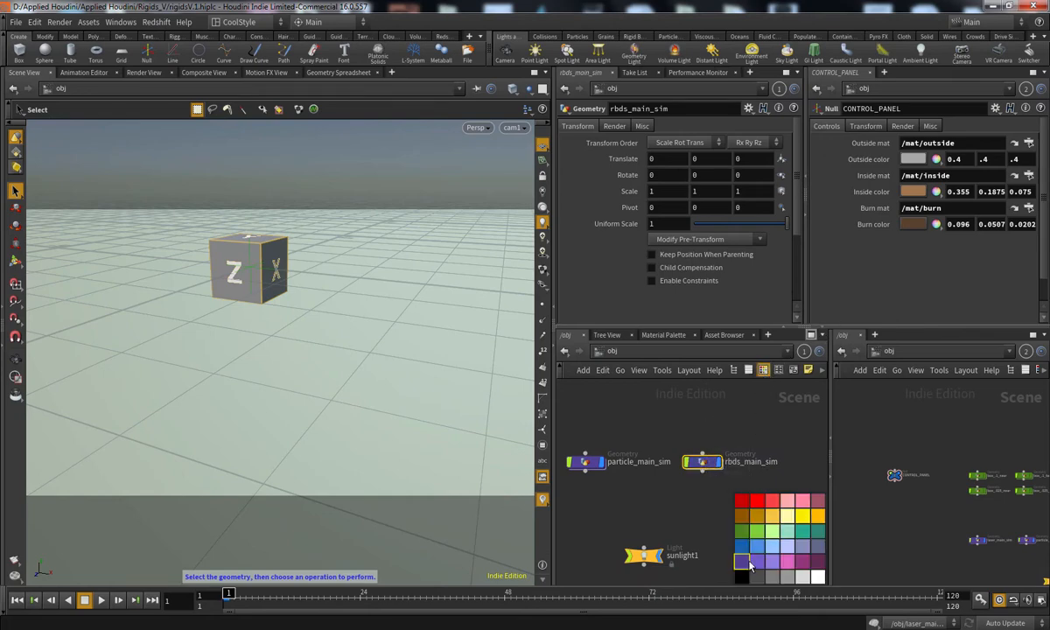
left_click(762, 370)
Inside rbds_main_sim, delete the default file node and add an Object Merge node in its place
scroll(742, 495, "down", 2)
middle_click_drag(750, 426, 721, 441)
scroll(698, 505, "up", 3)
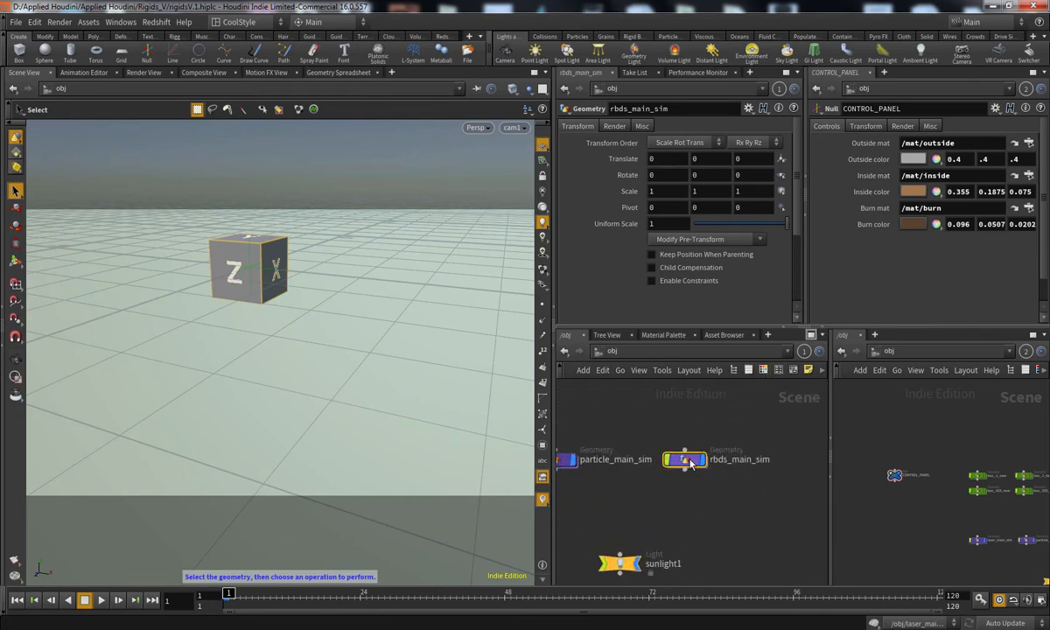
double_click(691, 470)
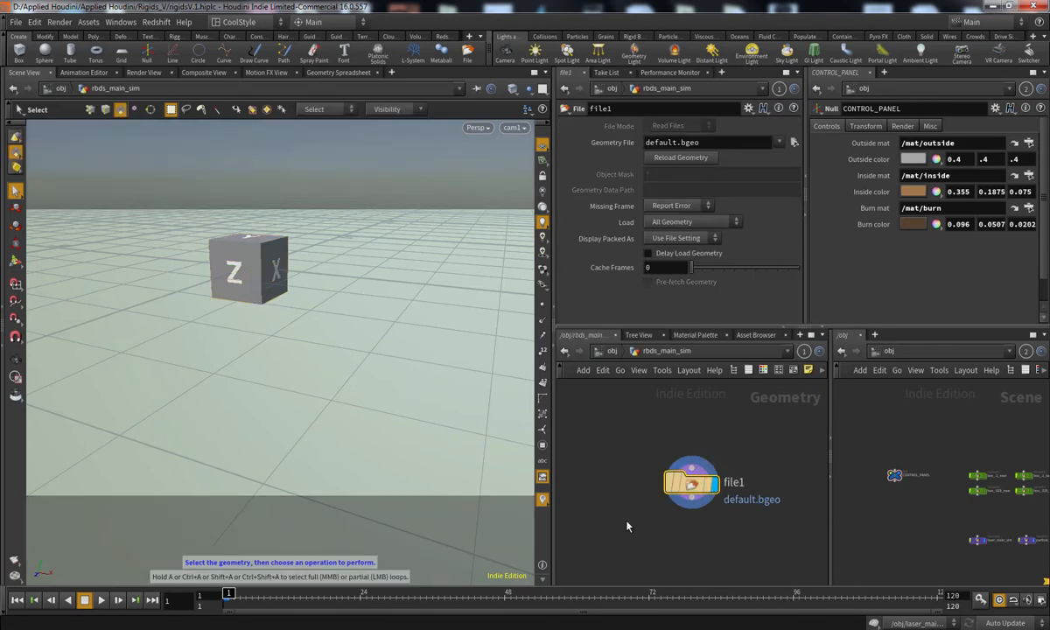
key("Delete")
key("Tab")
type("obj")
key("Return")
left_click(627, 523)
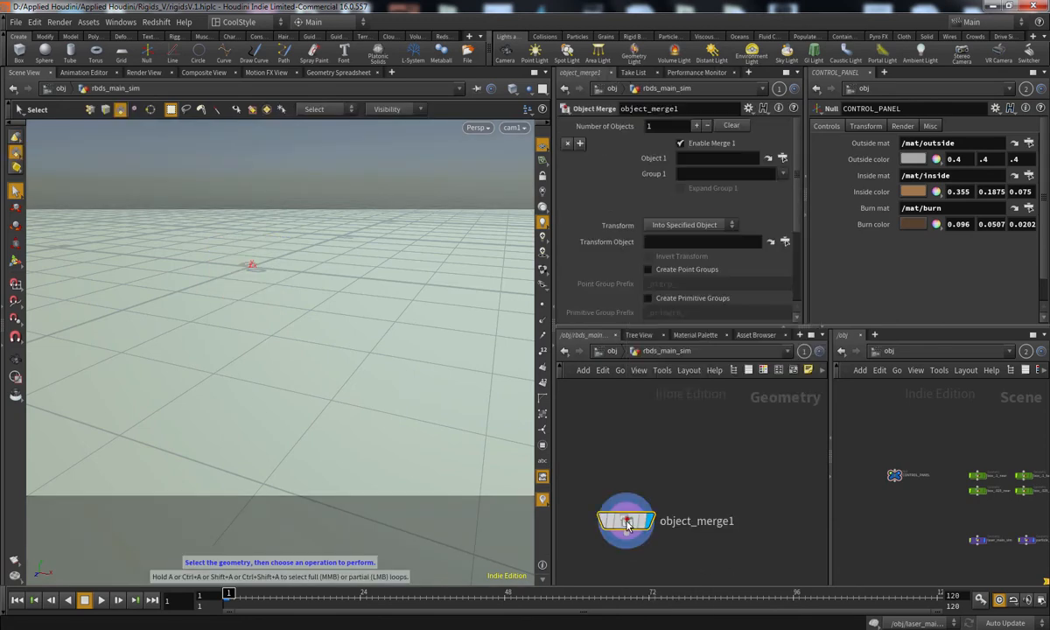
Set the Object Merge's Object 1 to the OUT node of particle_main_sim and scrub the timeline to frame 42 to preview the particles
left_click(783, 159)
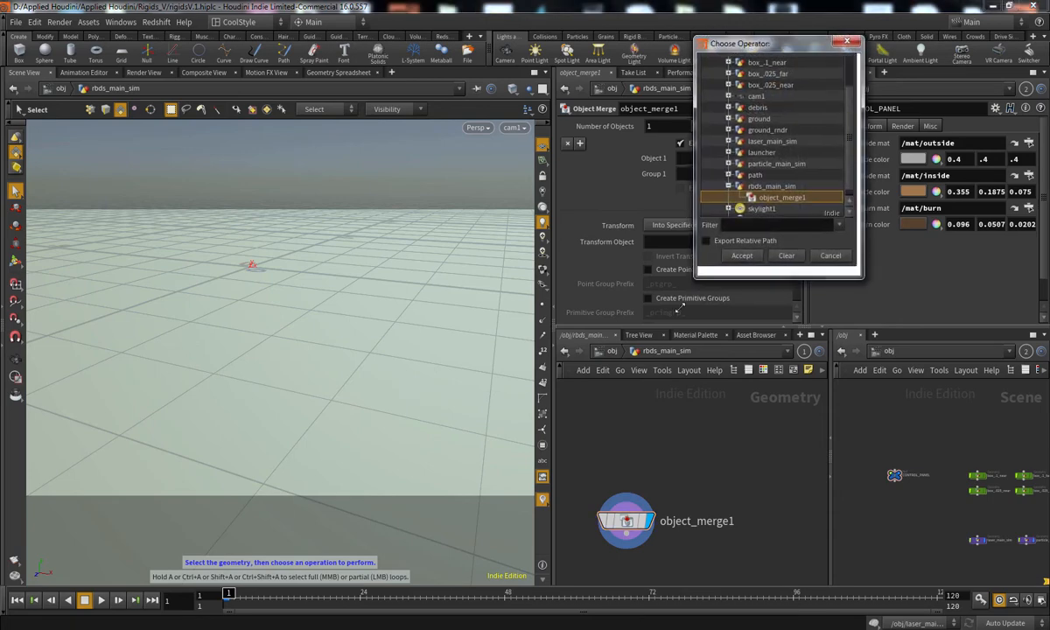
left_click_drag(697, 268, 592, 449)
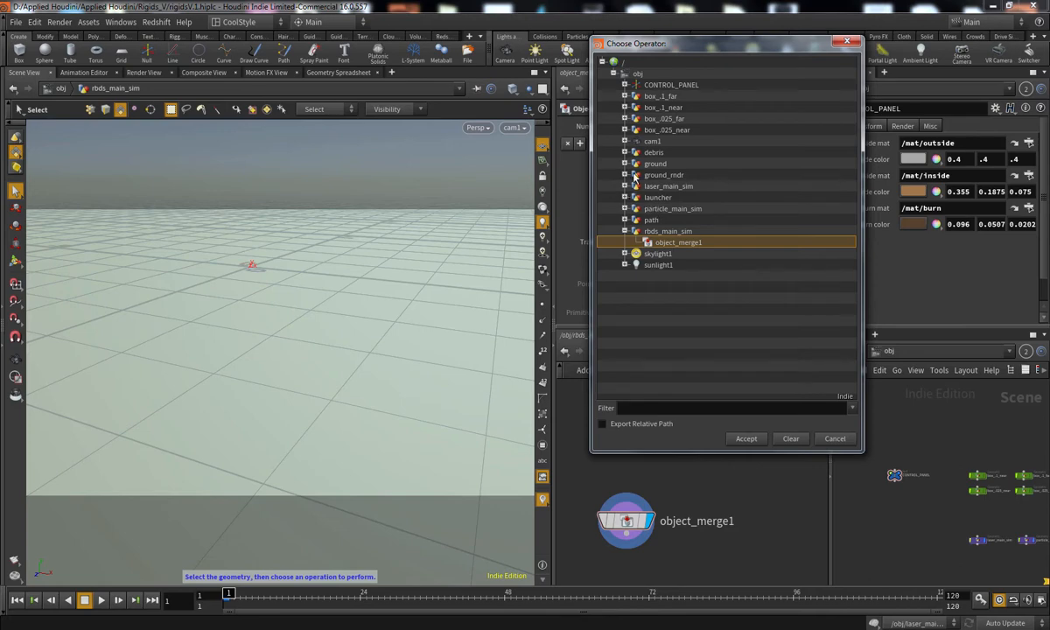
left_click(625, 209)
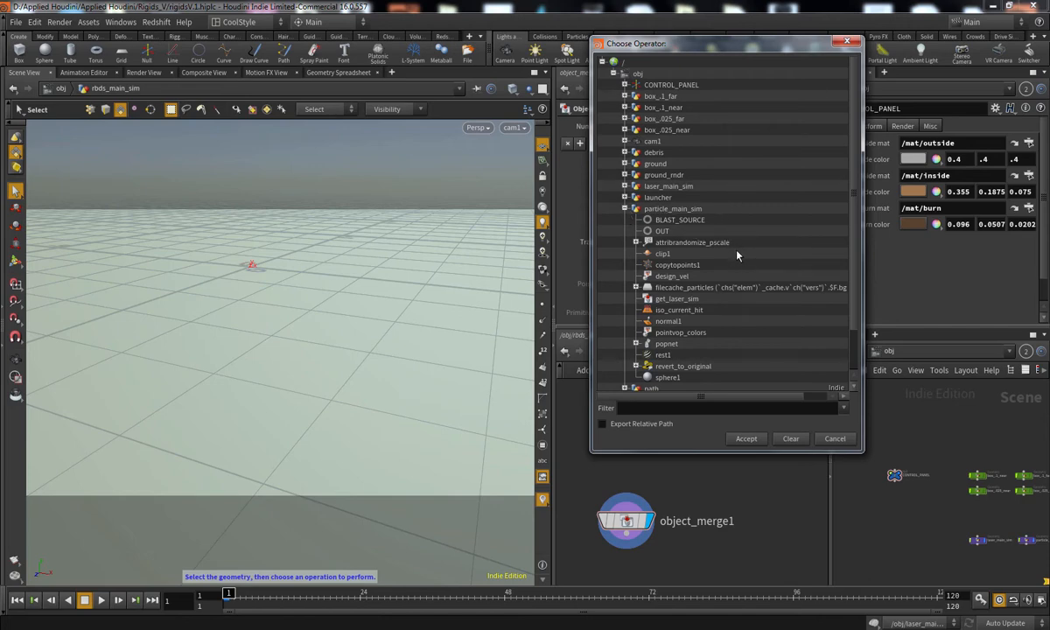
left_click(663, 231)
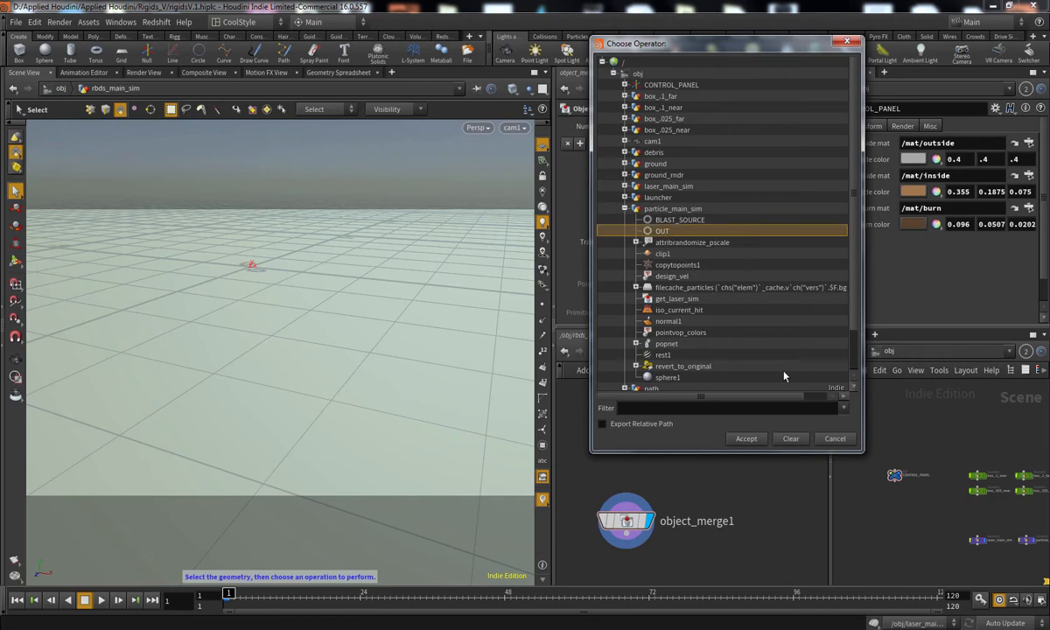
left_click(755, 443)
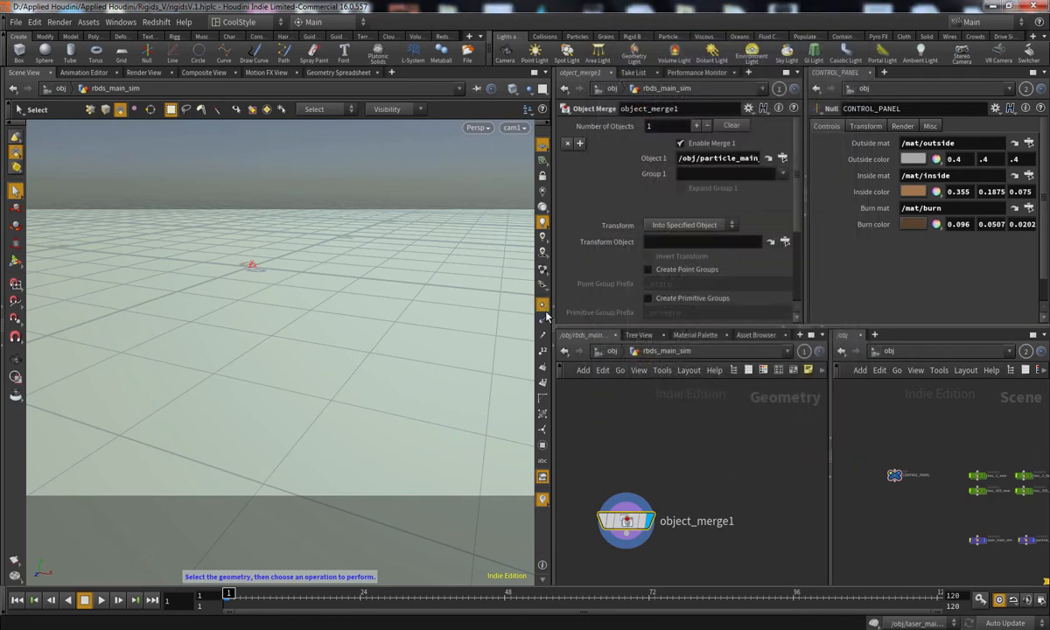
left_click_drag(232, 596, 478, 558)
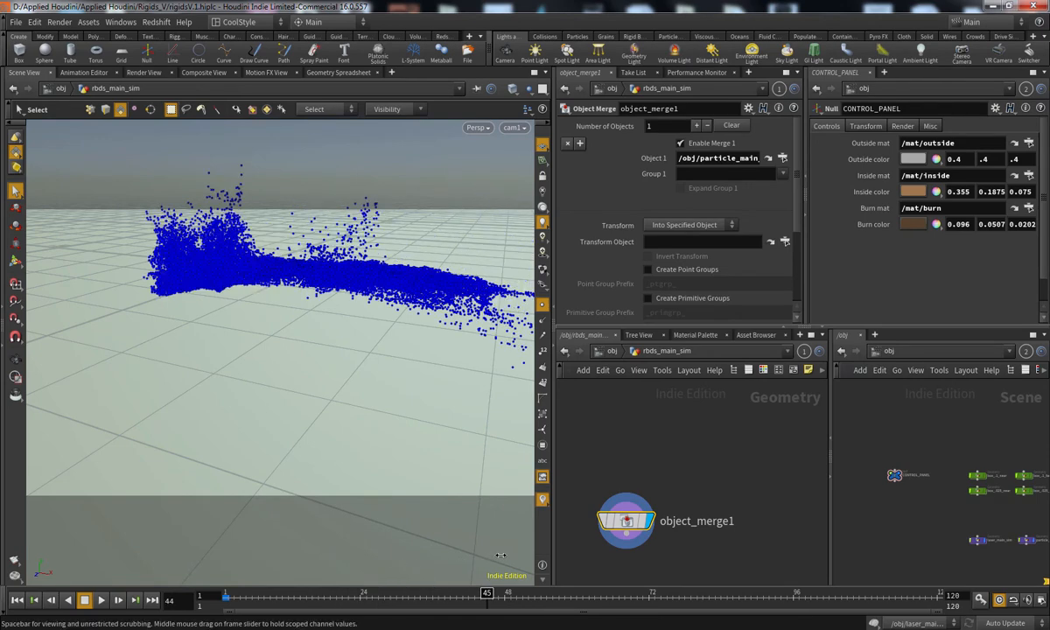
left_click(544, 307)
Inspect the filecache_particles node in particle_main_sim, comparing the HQ and Main takes, and return to rbds_main_sim
left_click(768, 157)
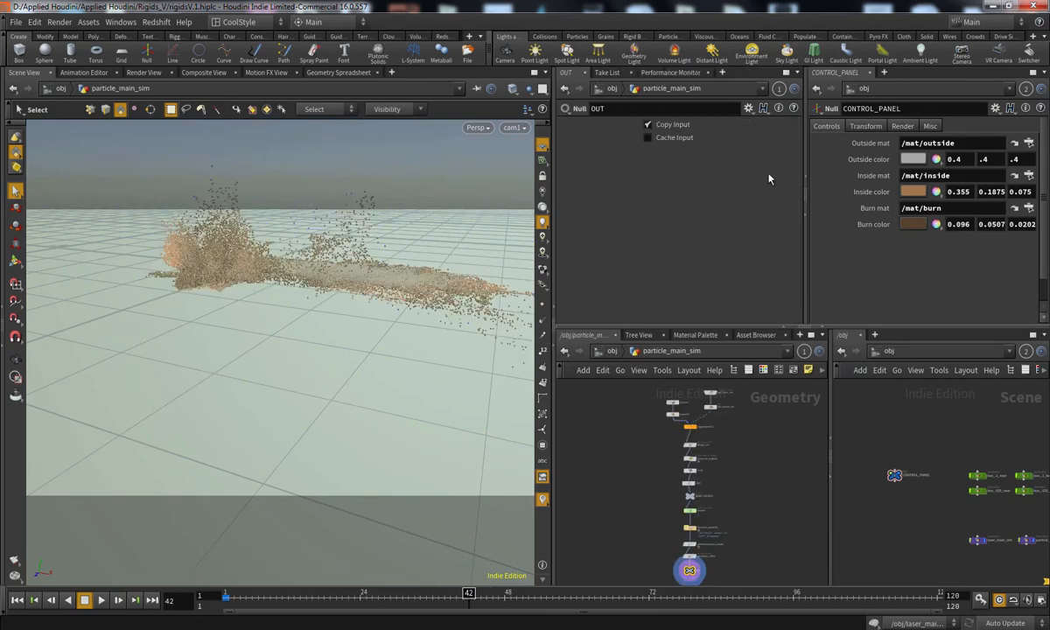
scroll(633, 518, "up", 6)
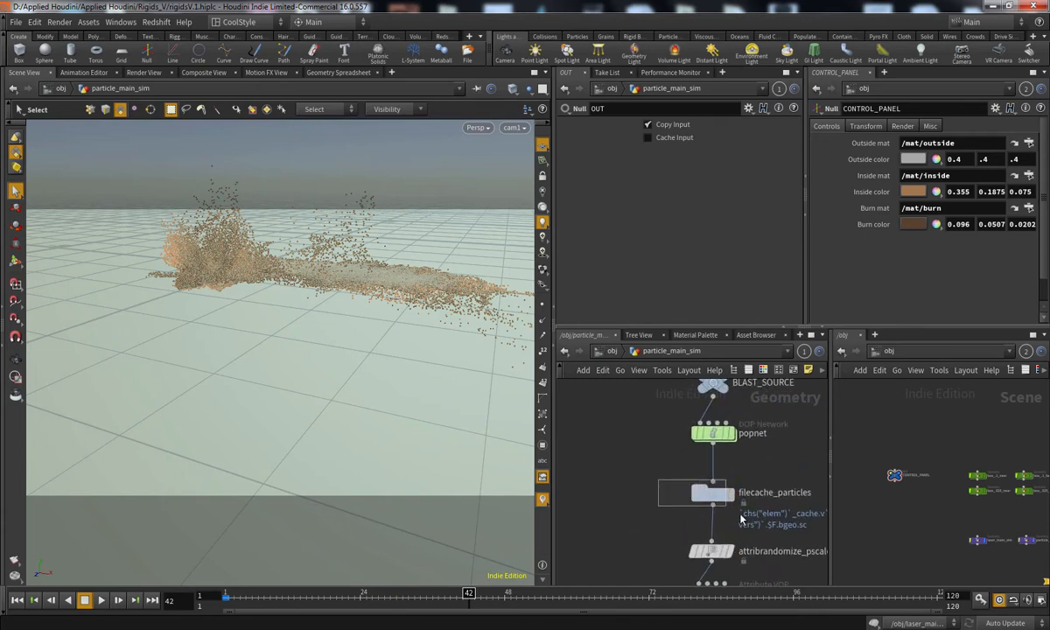
left_click(710, 493)
middle_click_drag(772, 461, 750, 422)
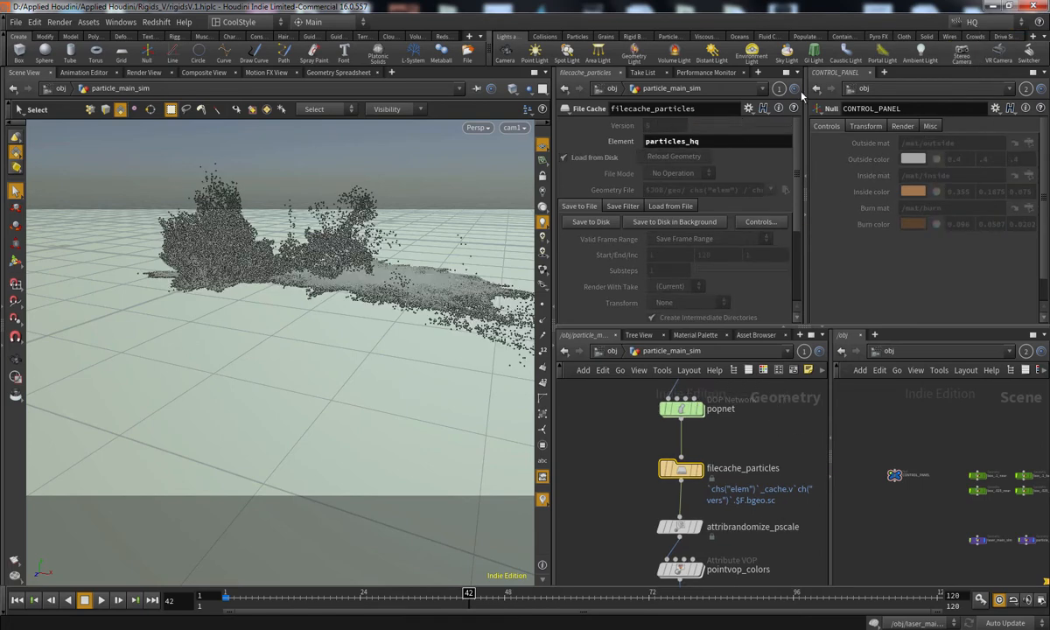
left_click(998, 25)
left_click(993, 36)
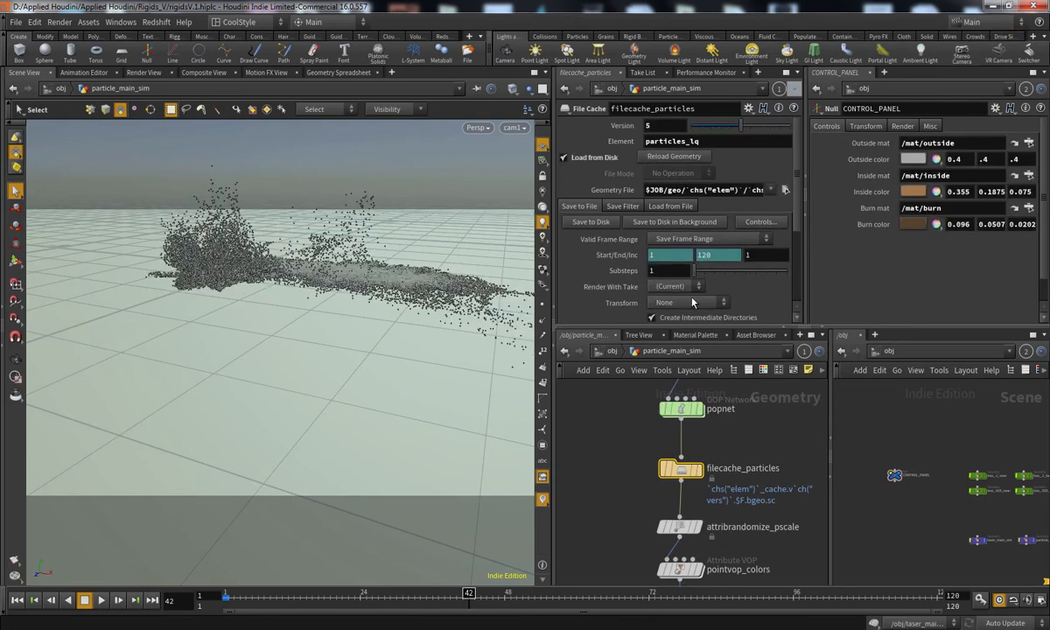
left_click(564, 351)
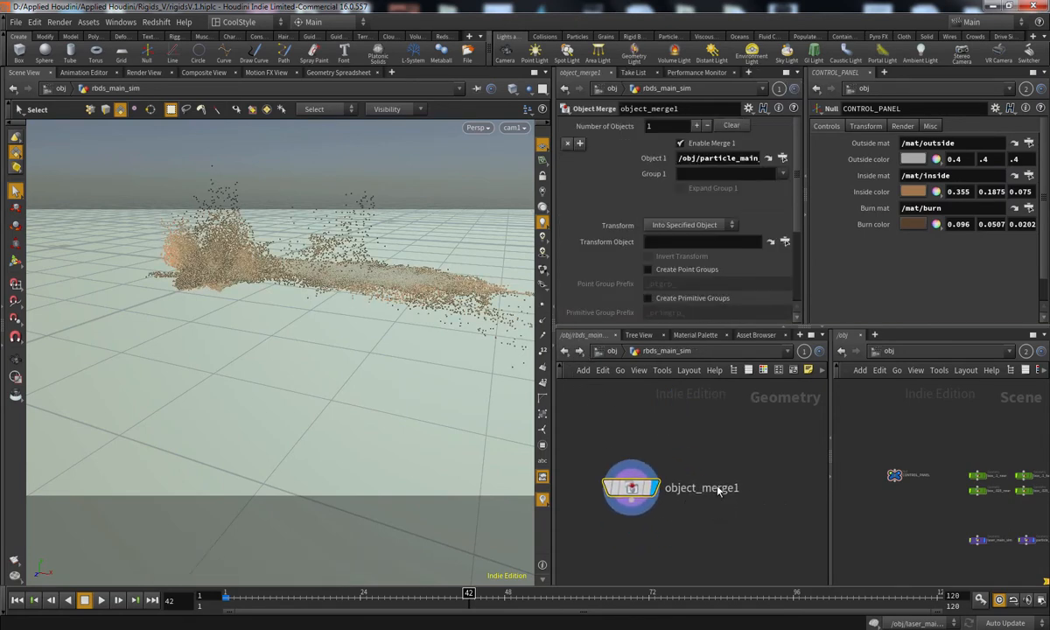
Rename the Object Merge node to get_particles and scrub the timeline to frame 21
double_click(711, 491)
type("get_particles")
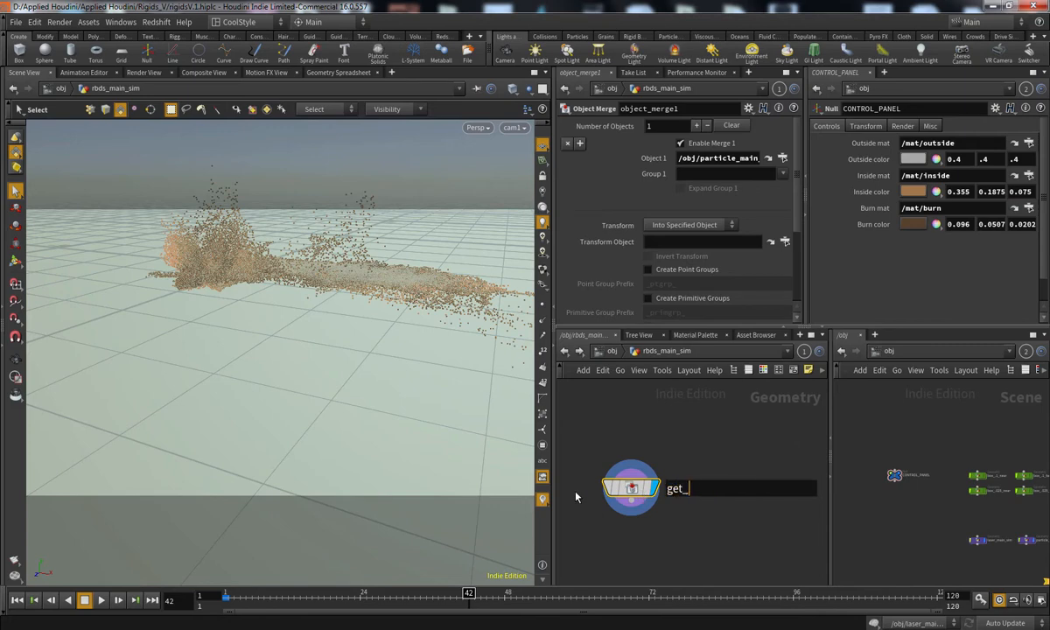
key("Return")
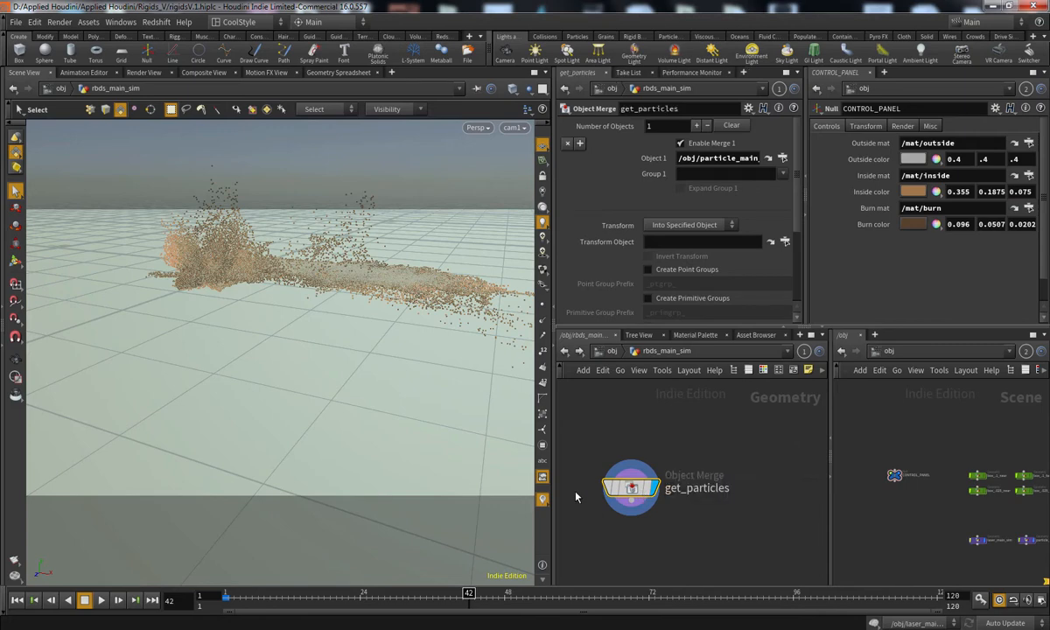
middle_click(636, 505)
left_click_drag(232, 595, 342, 594)
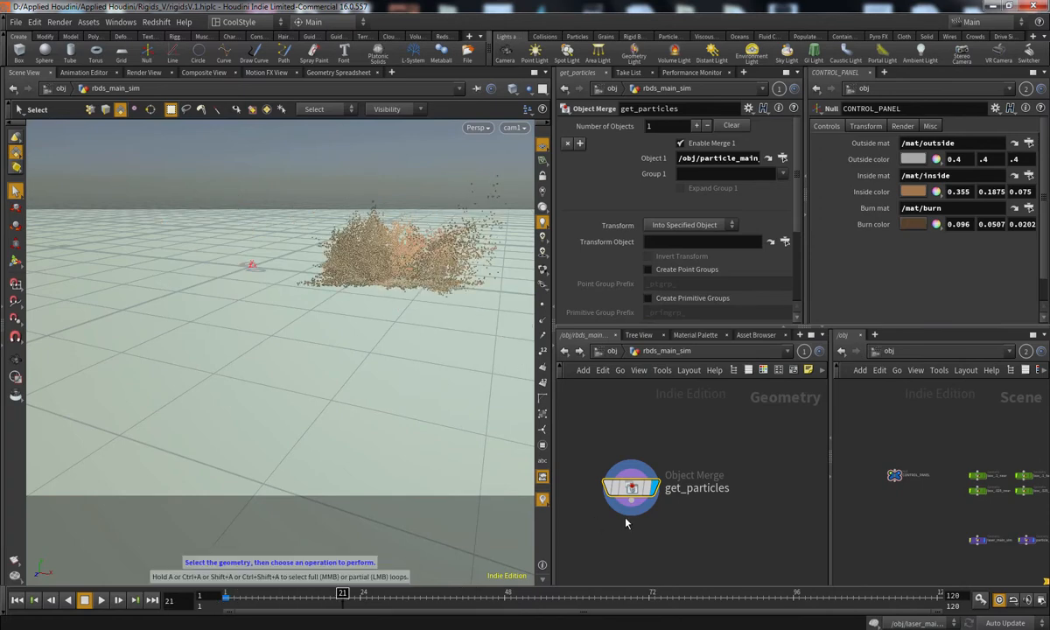
Add a Blast node connected below get_particles
key("Tab")
type("blast")
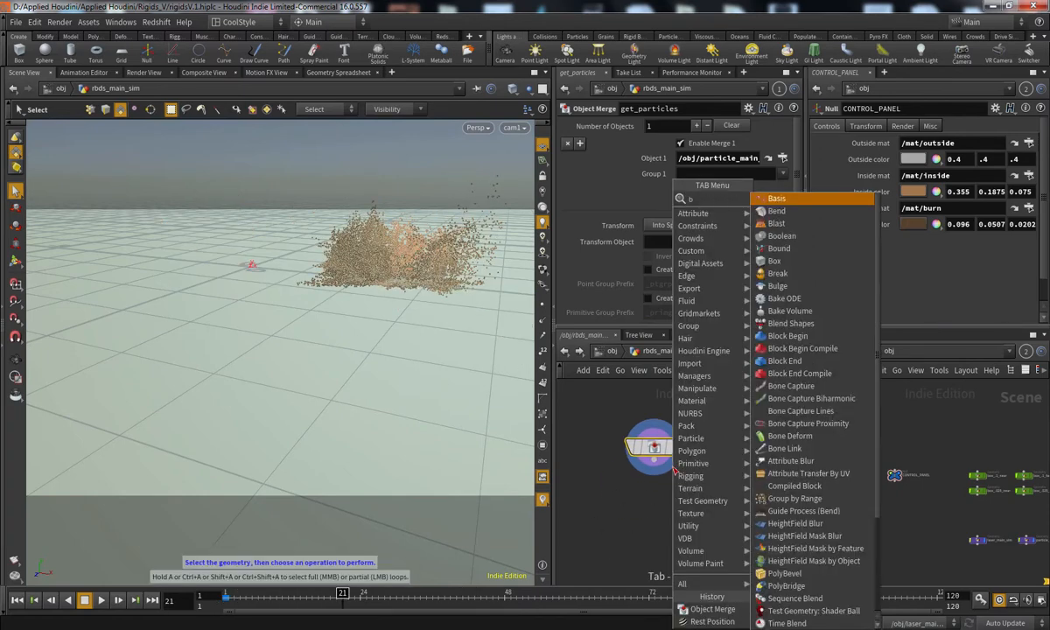
key("Return")
left_click(654, 500)
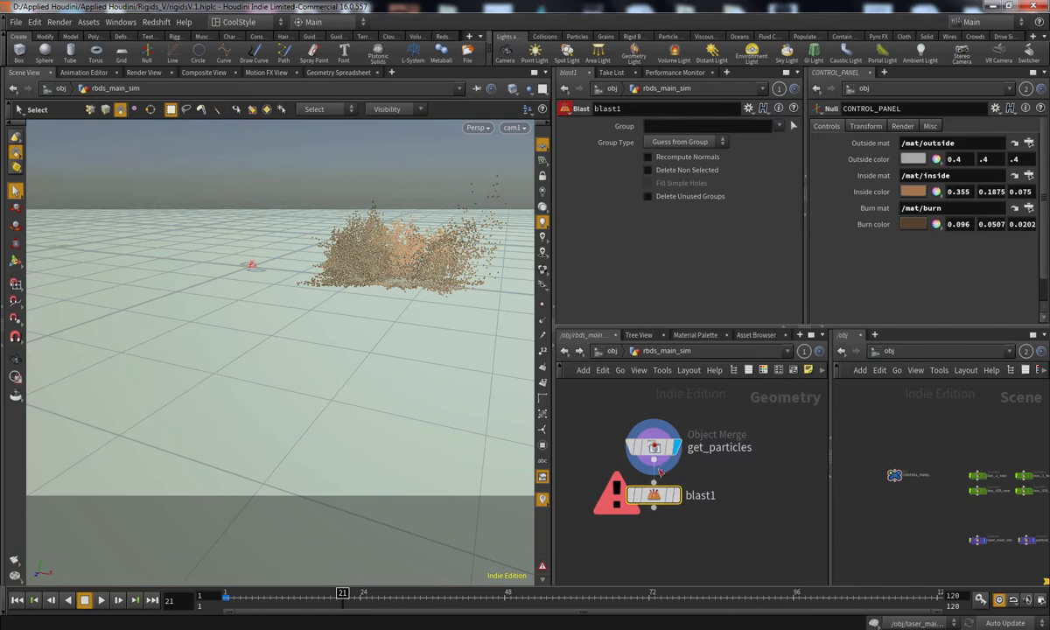
Set the Blast group to justBorn with group type Points, and enable Delete Non Selected
left_click(781, 127)
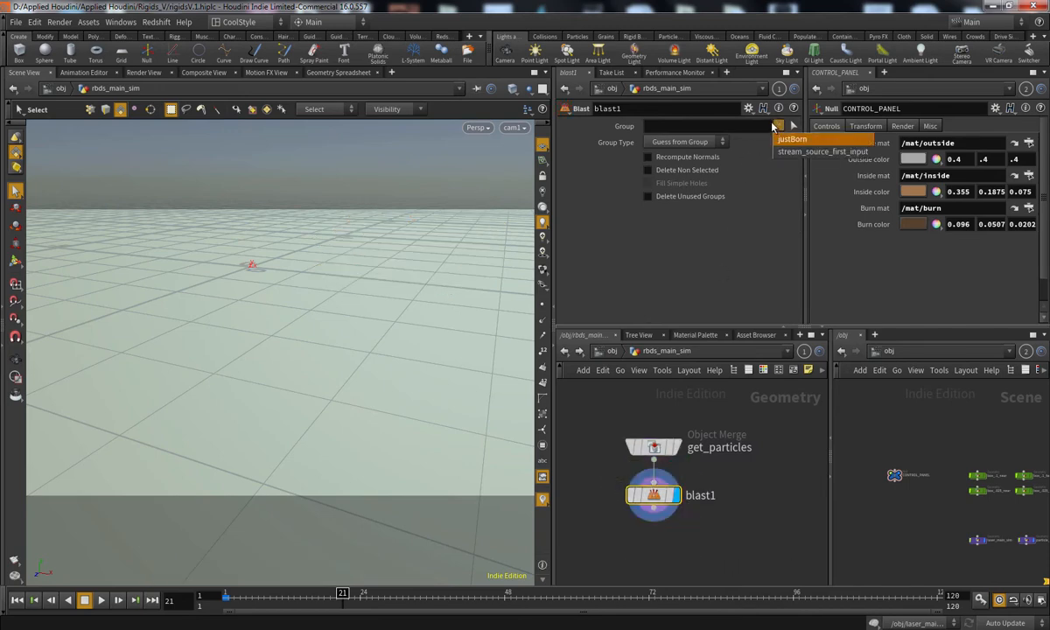
left_click(783, 135)
left_click(694, 170)
left_click(680, 142)
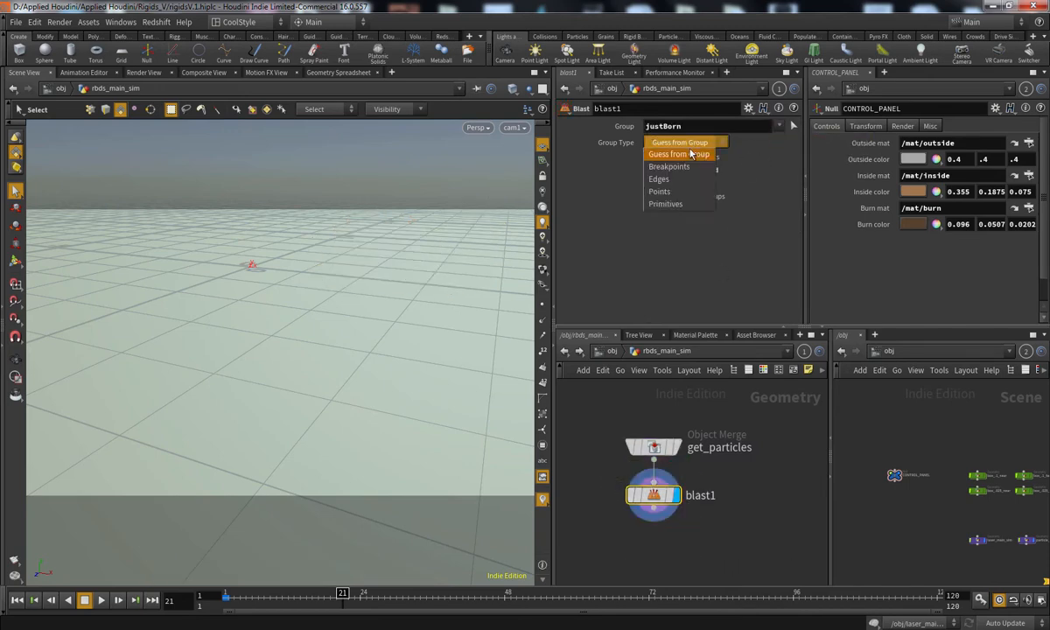
left_click(665, 189)
Scrub the timeline to frame 42 and examine the remaining justBorn particles up close in the viewport
left_click_drag(250, 598, 486, 589)
key("space+g")
left_click_drag(429, 424, 455, 503)
key("space+g")
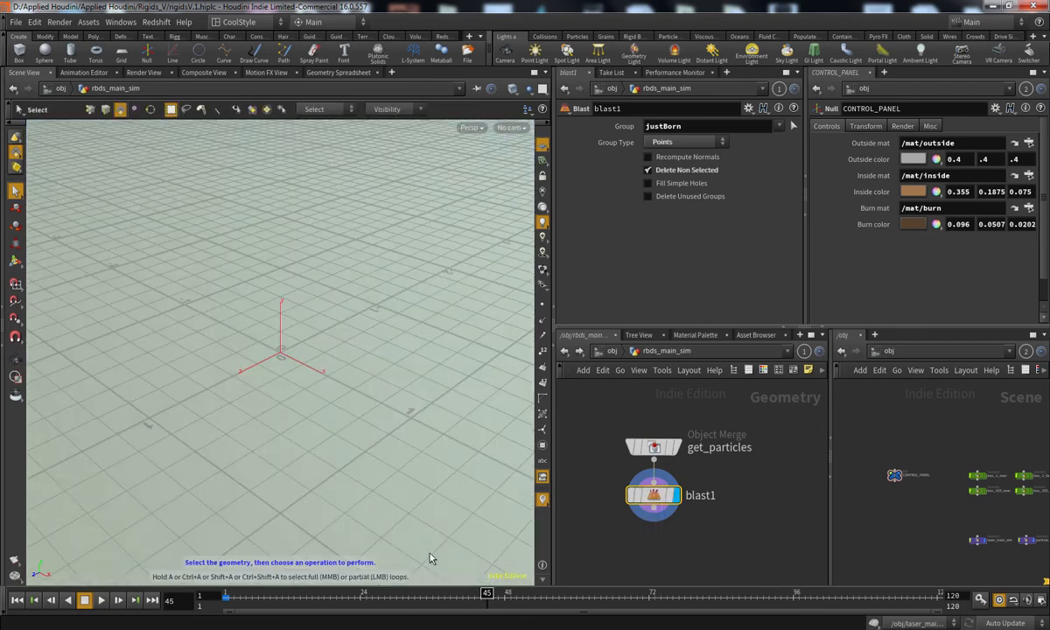
left_click(475, 595)
left_click_drag(473, 600, 467, 591)
key("space+g")
left_click_drag(363, 457, 394, 446)
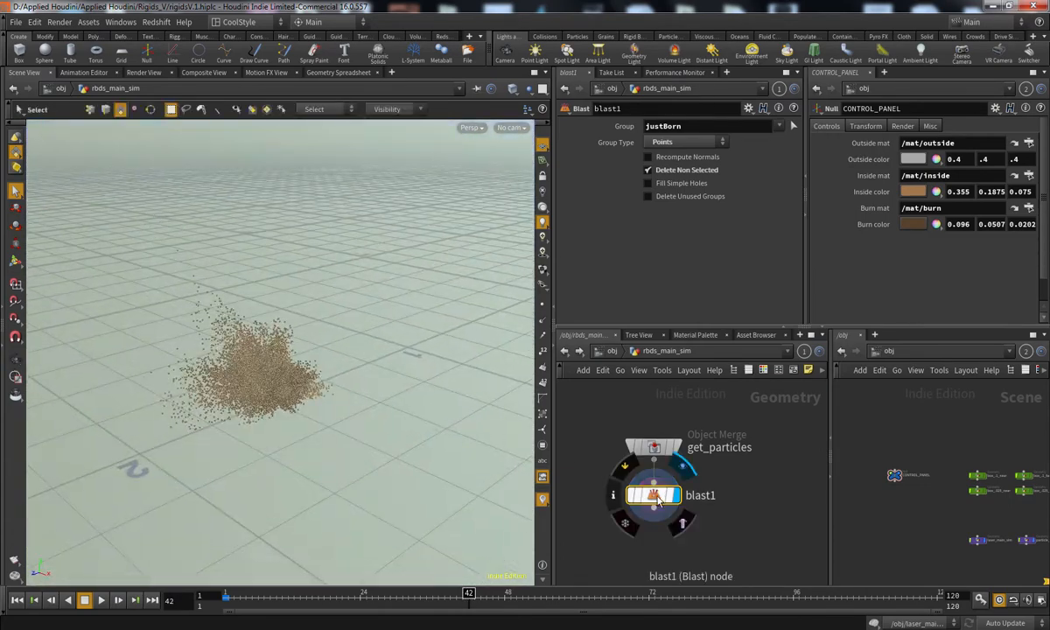
Add an Attribute Wrangle below blast1, connect blast1 to its first input, and display the wrangle
scroll(631, 538, "down", 3)
scroll(632, 538, "up", 4)
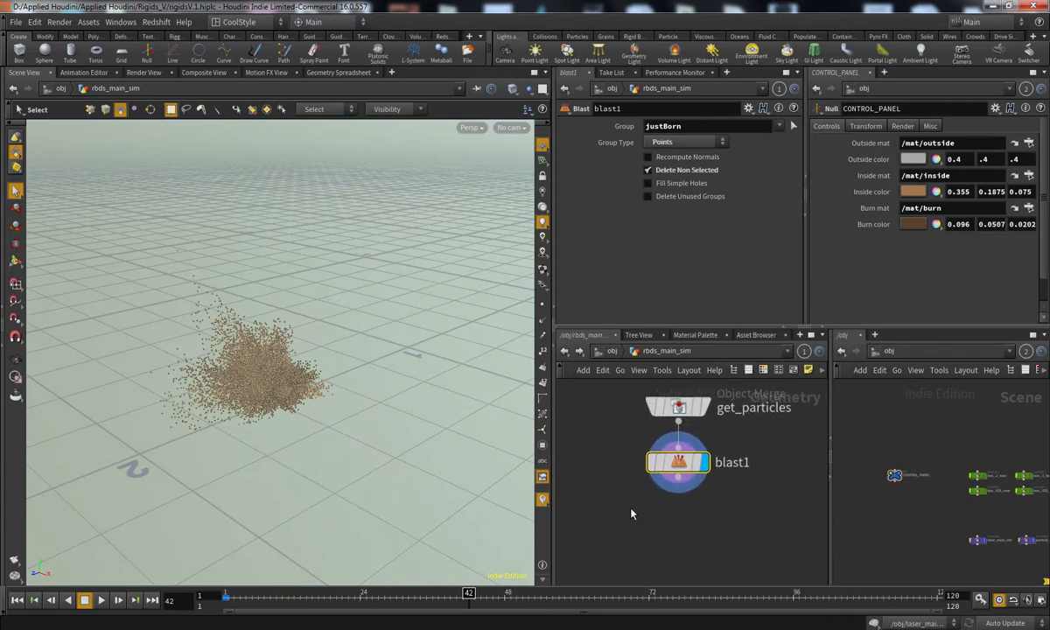
key("Tab")
type("wra")
key("Return")
left_click(632, 512)
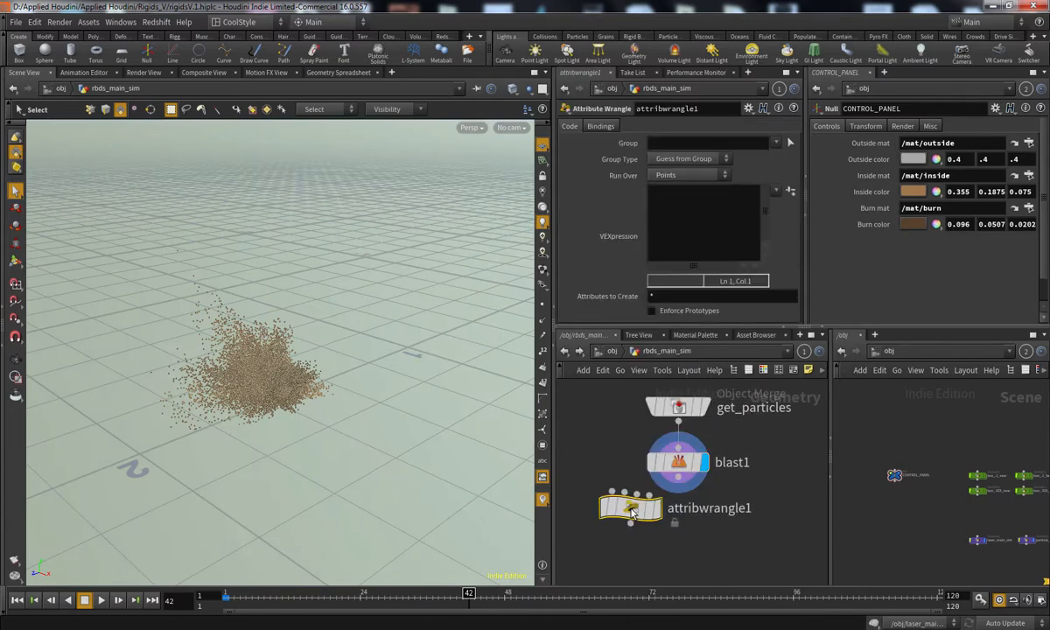
left_click_drag(630, 507, 678, 538)
left_click(678, 478)
left_click(678, 525)
left_click(705, 540)
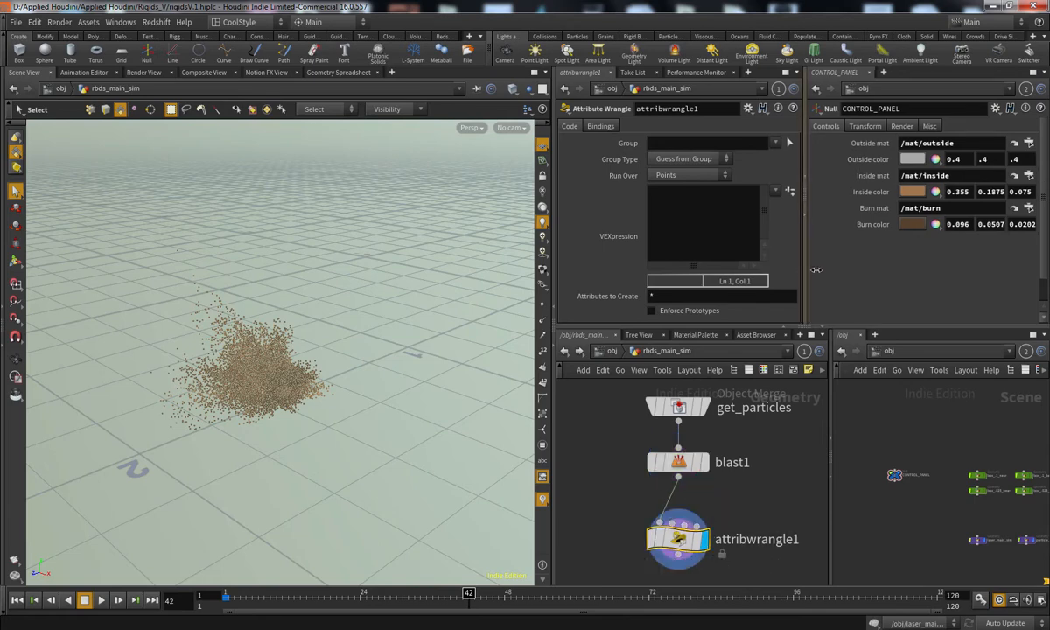
left_click_drag(808, 276, 892, 282)
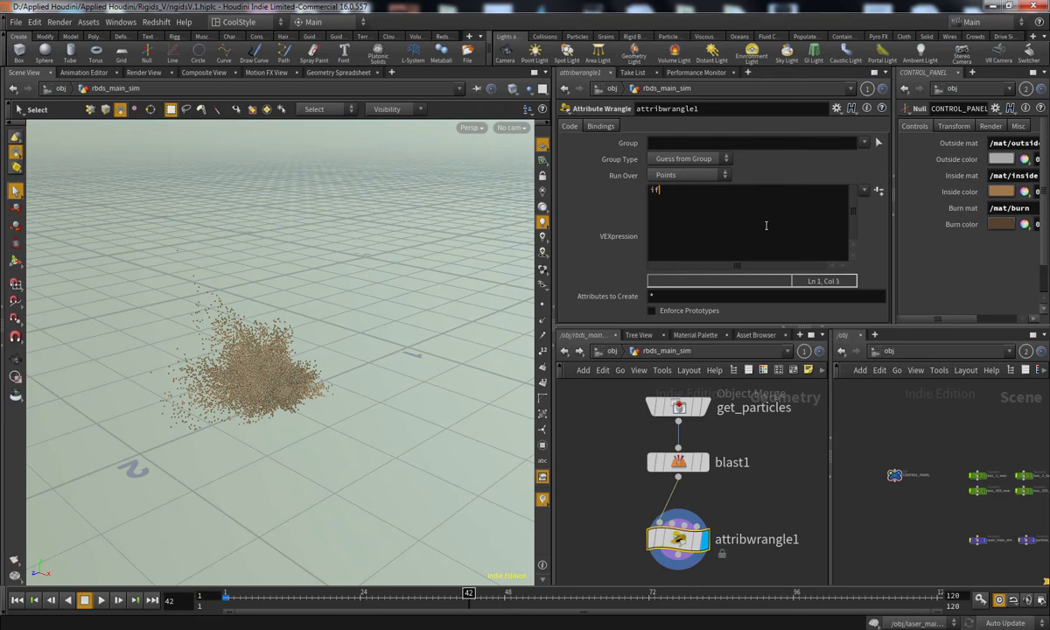
type("rand(@id)<ch(\"threshold")
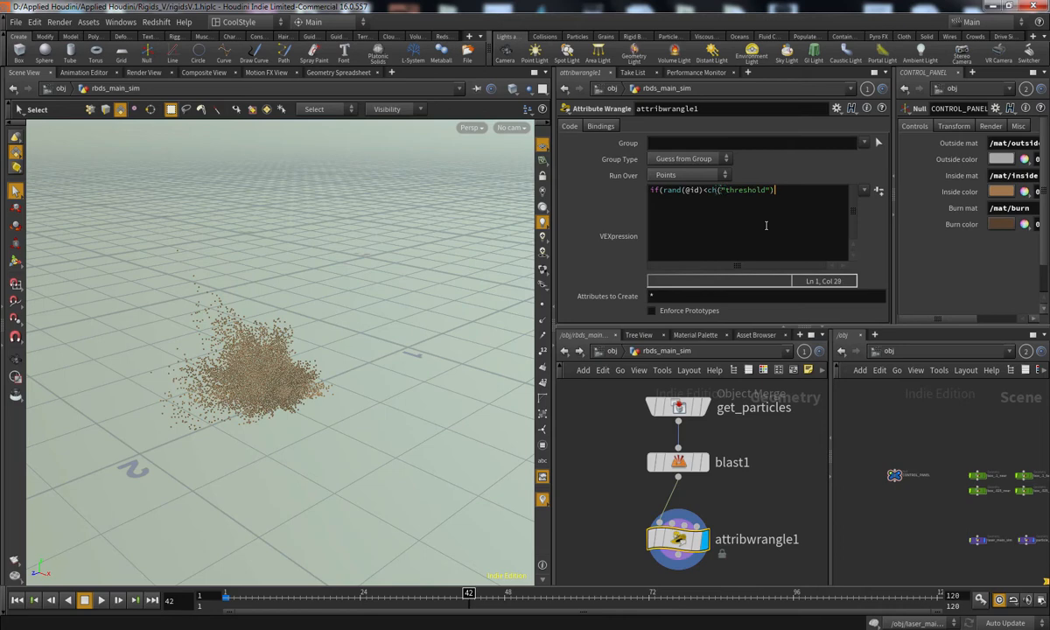
type(") removepoint(0,@ptnum)")
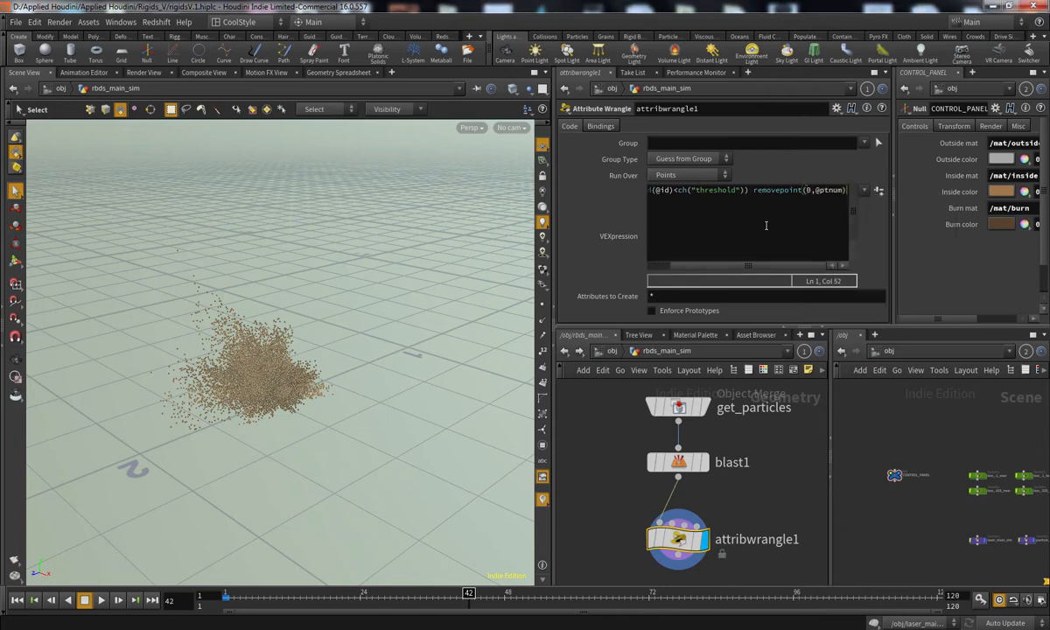
left_click_drag(821, 190, 842, 200)
left_click(846, 190)
type(";")
key("Home")
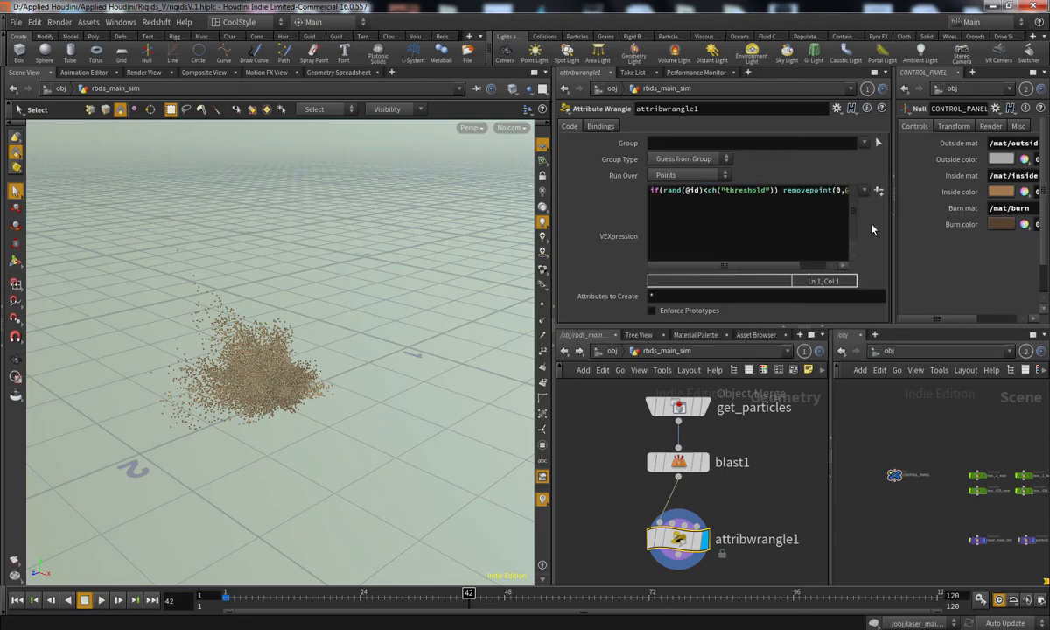
Create the wrangle's Threshold parameter from its code, set it to 0.95, and check the node's information
left_click_drag(864, 325, 884, 315)
scroll(886, 279, "down", 1)
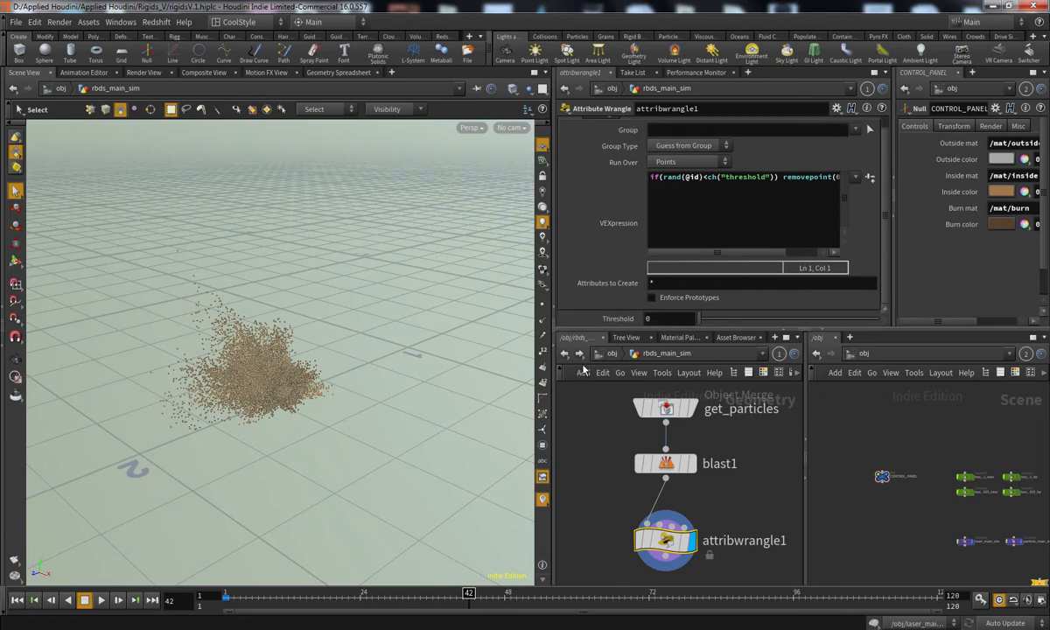
left_click_drag(702, 324, 888, 316)
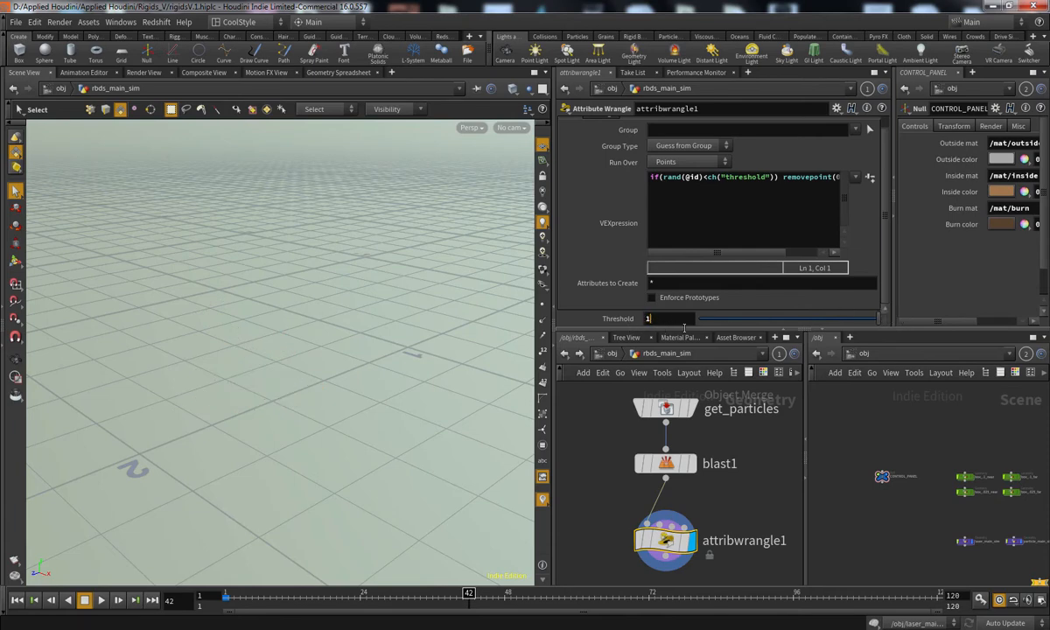
left_click_drag(810, 310, 868, 319)
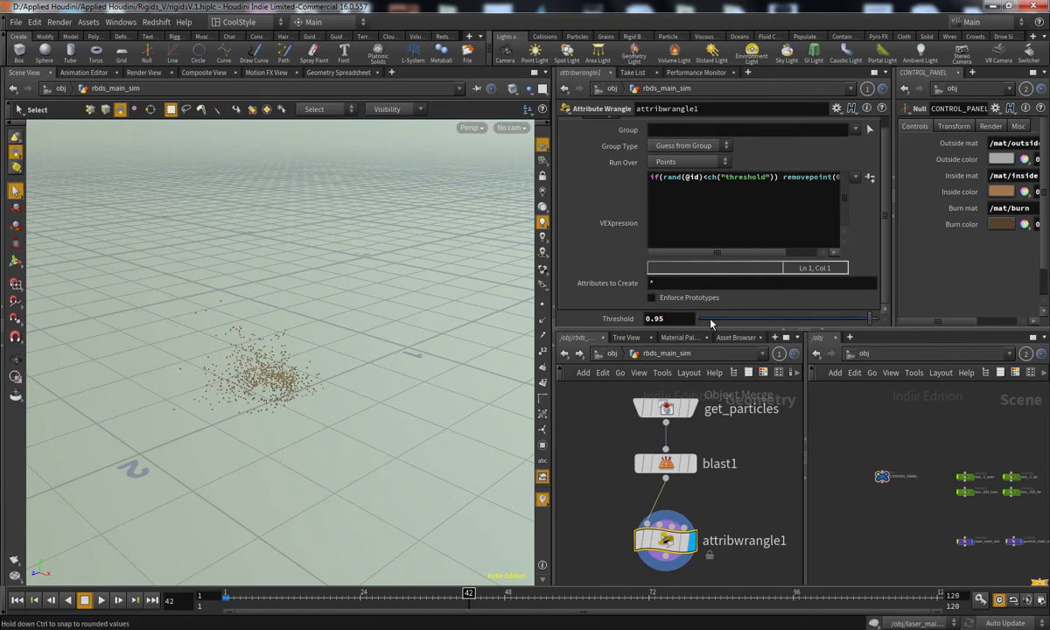
left_click(635, 514)
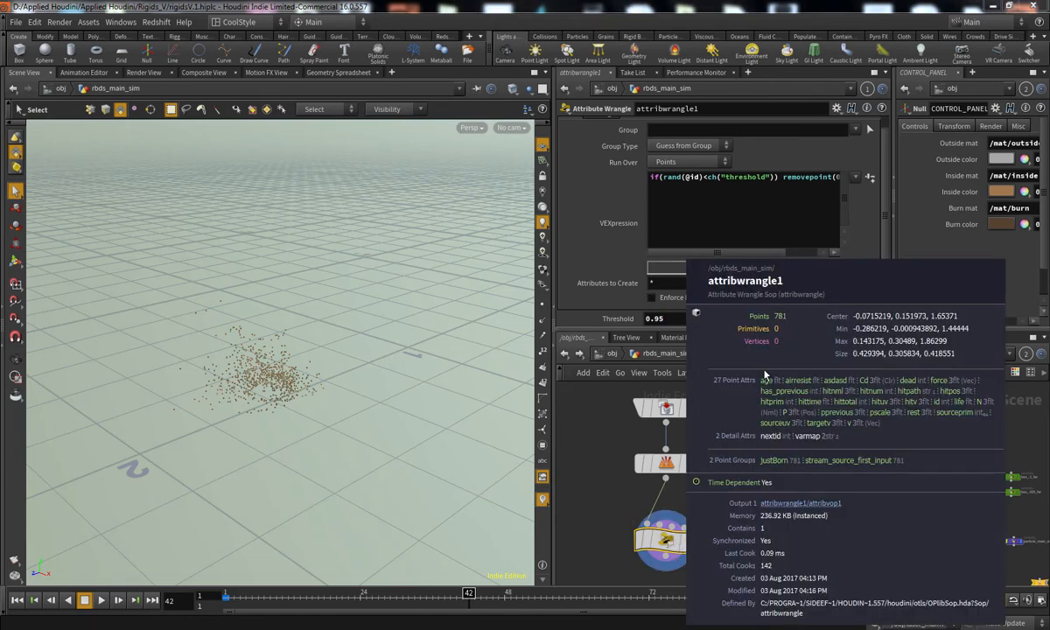
View the particles through cam1, set the wrangle's Threshold to 0.975, and check the node's information
left_click_drag(426, 422, 393, 402, "alt")
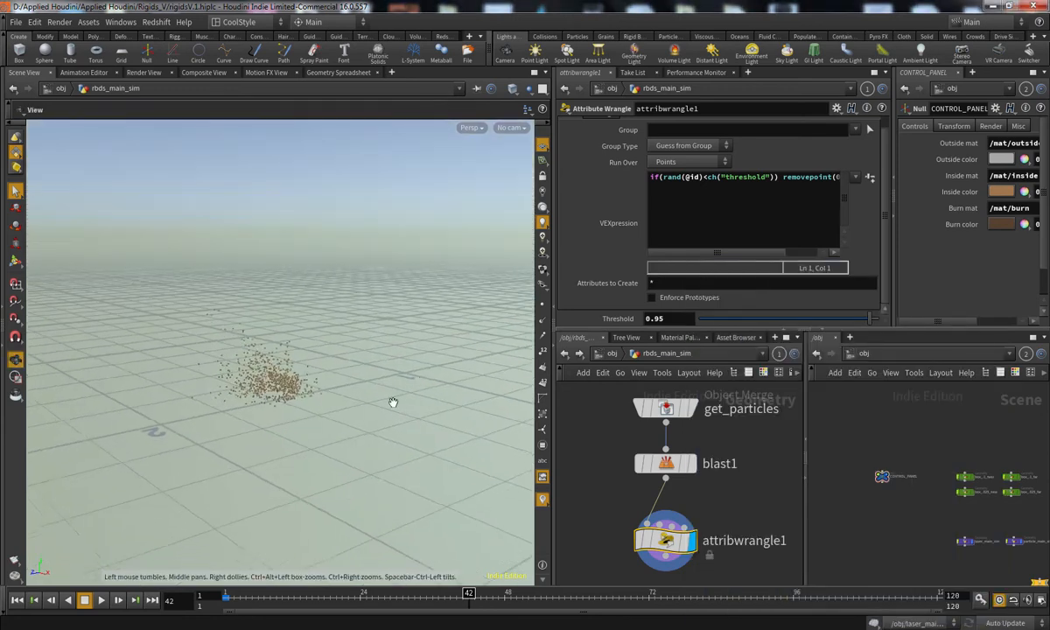
left_click(509, 128)
left_click(511, 177)
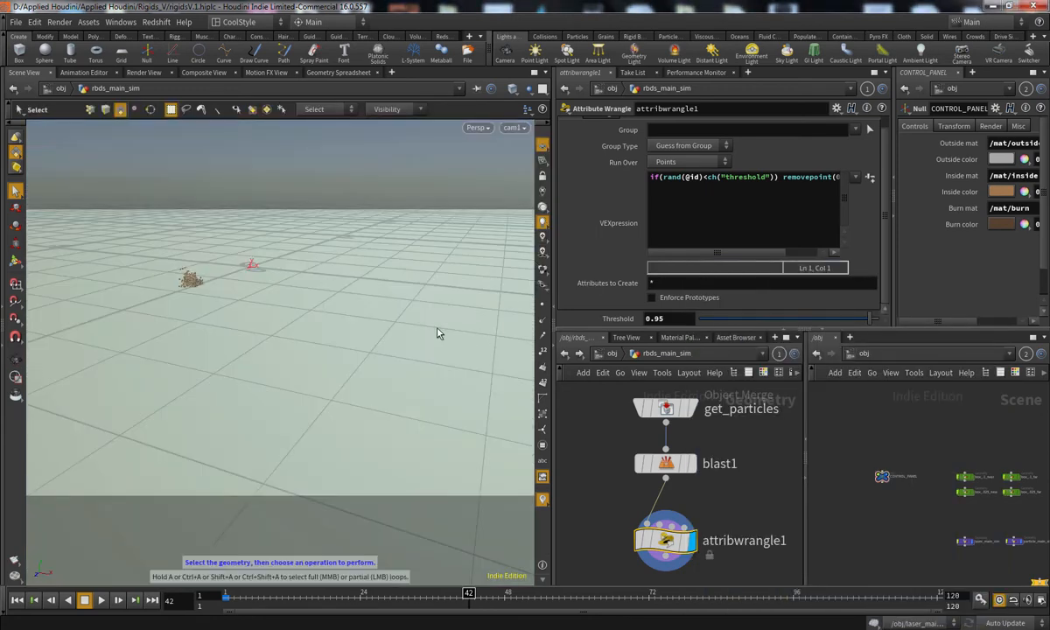
left_click_drag(276, 347, 359, 390, "alt")
type("5")
key("Return")
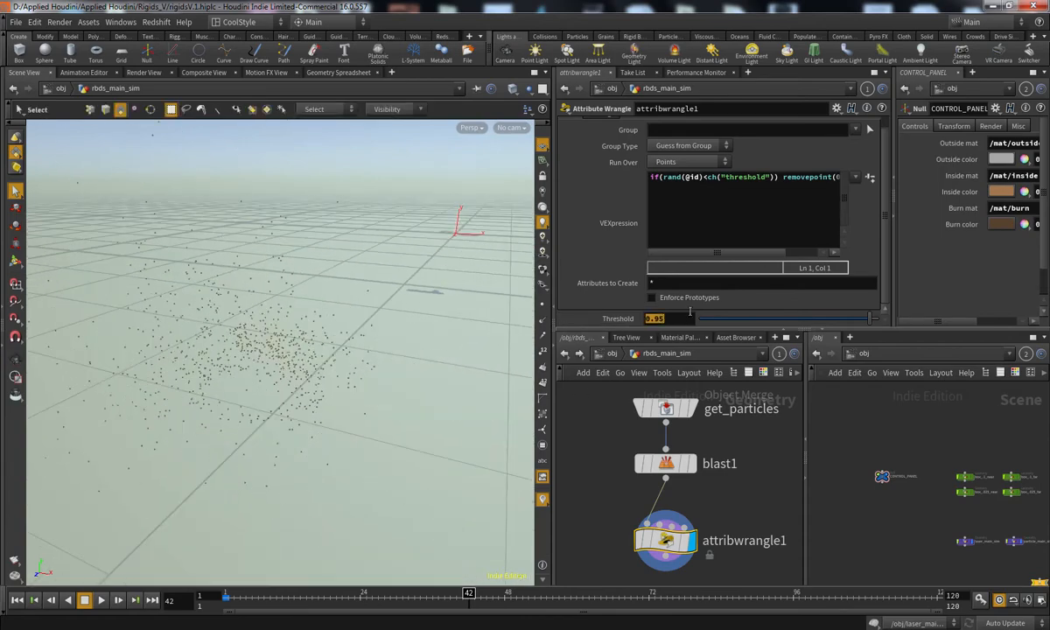
left_click(689, 313)
key("Return")
middle_click(666, 540)
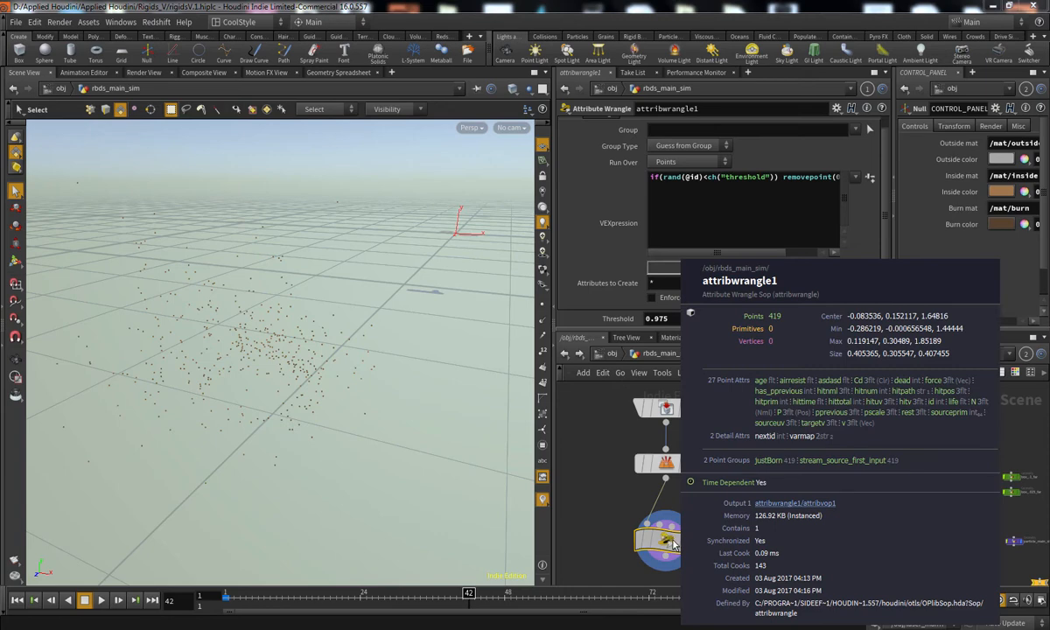
Examine the thinned particles from several angles around the cam1 view, including their velocity trails
key("Escape")
left_click_drag(307, 367, 363, 370)
key("s")
left_click(509, 128)
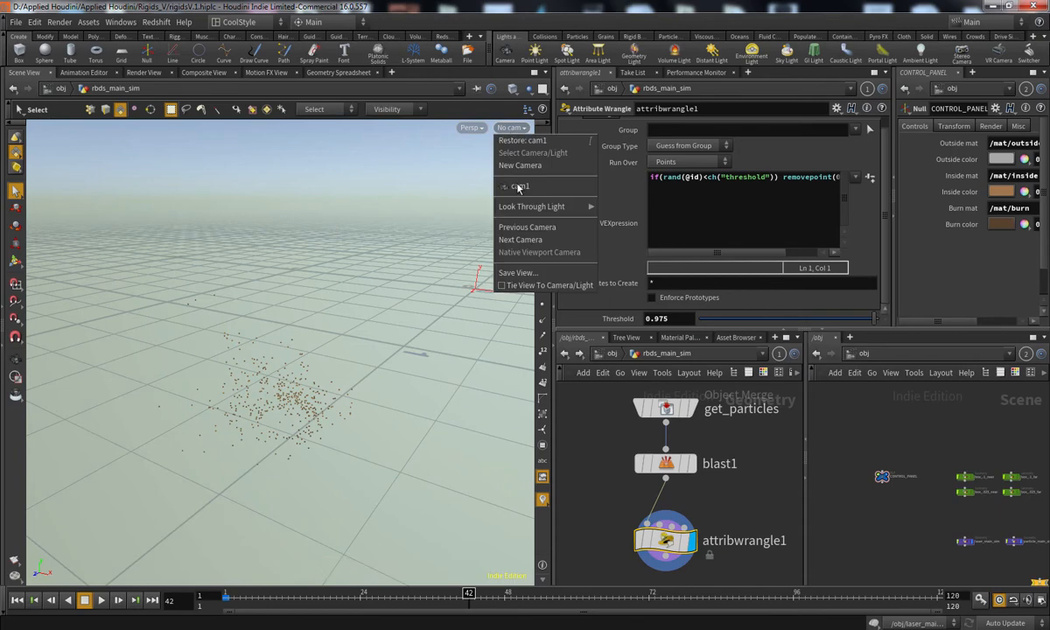
left_click(481, 163)
left_click(510, 127)
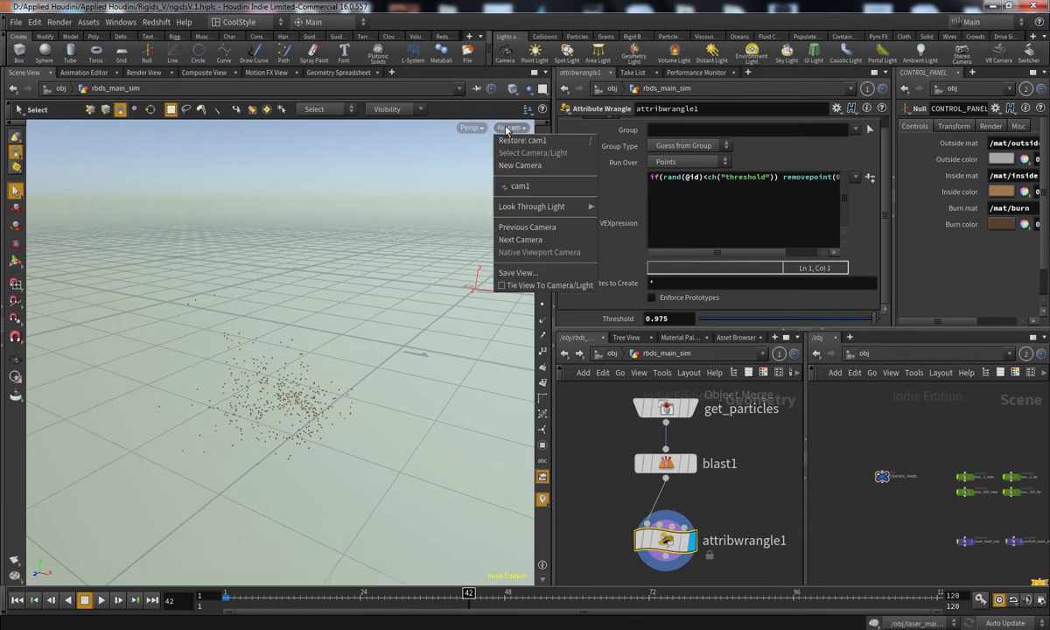
left_click(521, 188)
key("Escape")
left_click_drag(221, 363, 375, 407)
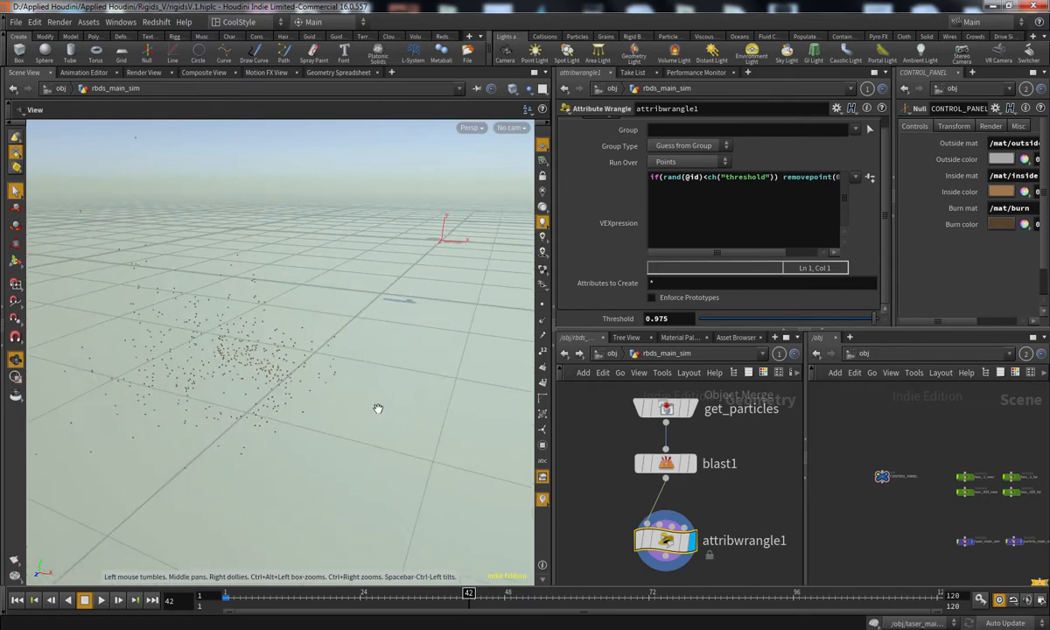
key("s")
right_click_drag(381, 380, 313, 397, "alt")
middle_click_drag(710, 469, 716, 420)
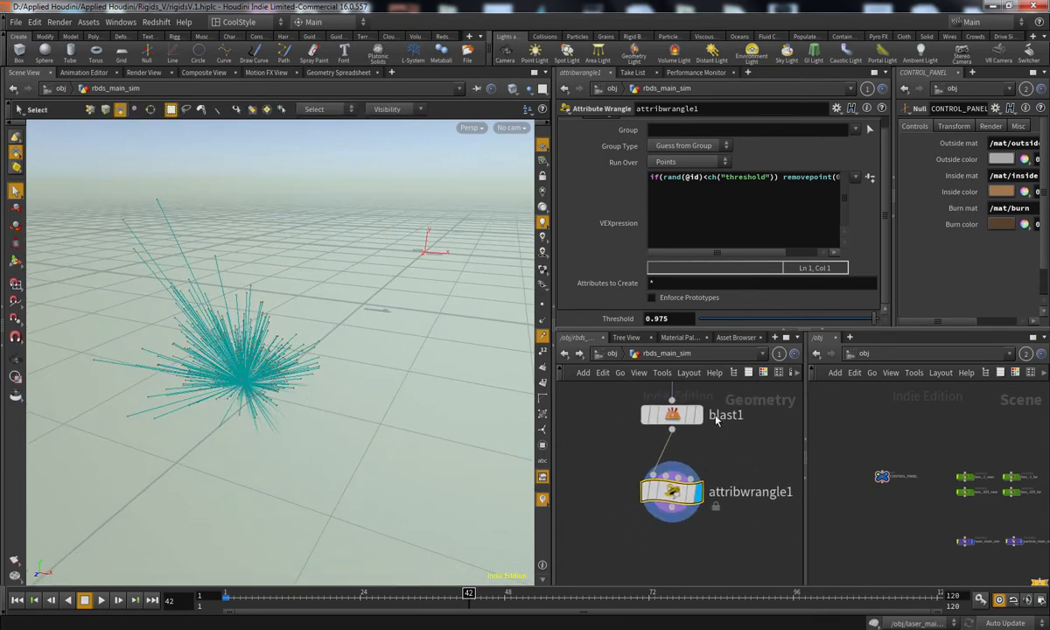
left_click(543, 335)
Rename the attribwrangle1 node as kill_by_thresh
middle_click_drag(657, 532, 671, 500)
middle_click_drag(758, 497, 711, 495)
scroll(735, 481, "down", 1)
left_click(742, 462)
left_click_drag(766, 462, 580, 450)
type("kill_by_thresh")
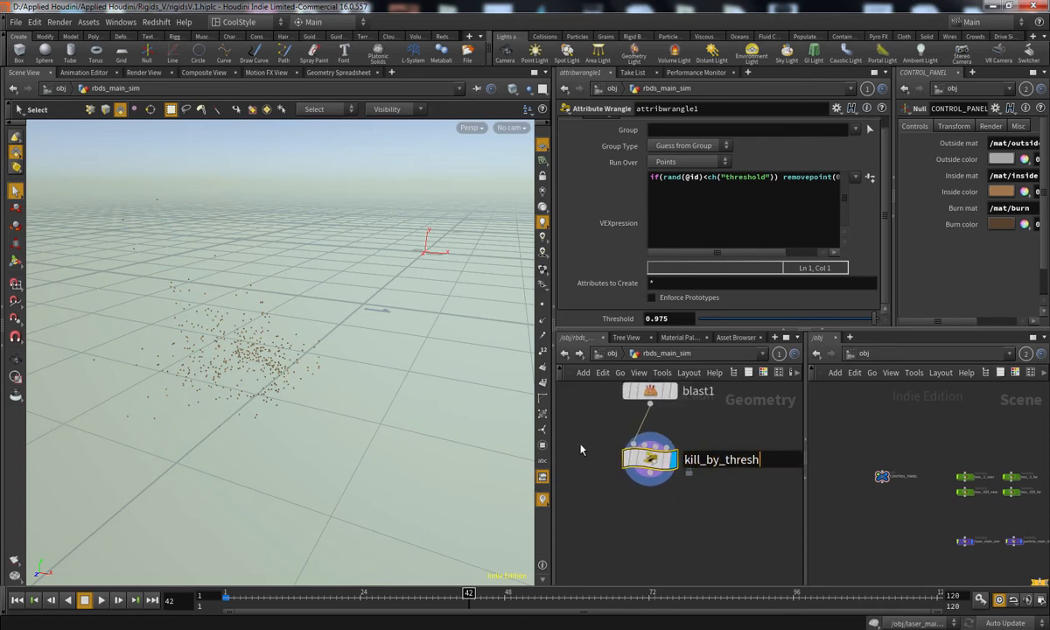
key("Return")
Add an Attribute Randomize node connected below kill_by_thresh and display it
key("Tab")
type("rand")
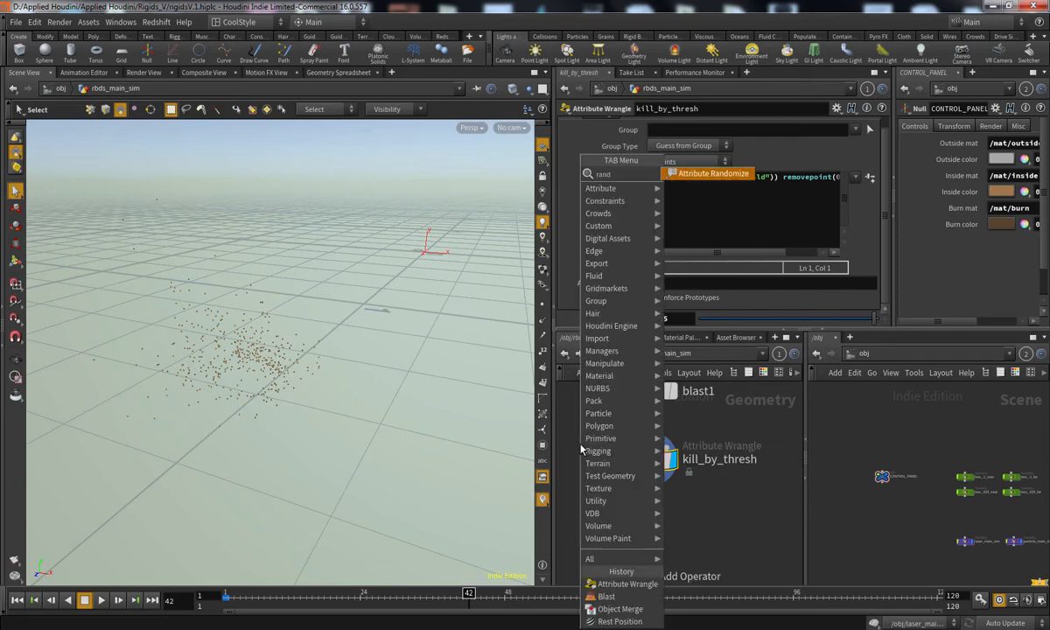
key("Return")
left_click(650, 524)
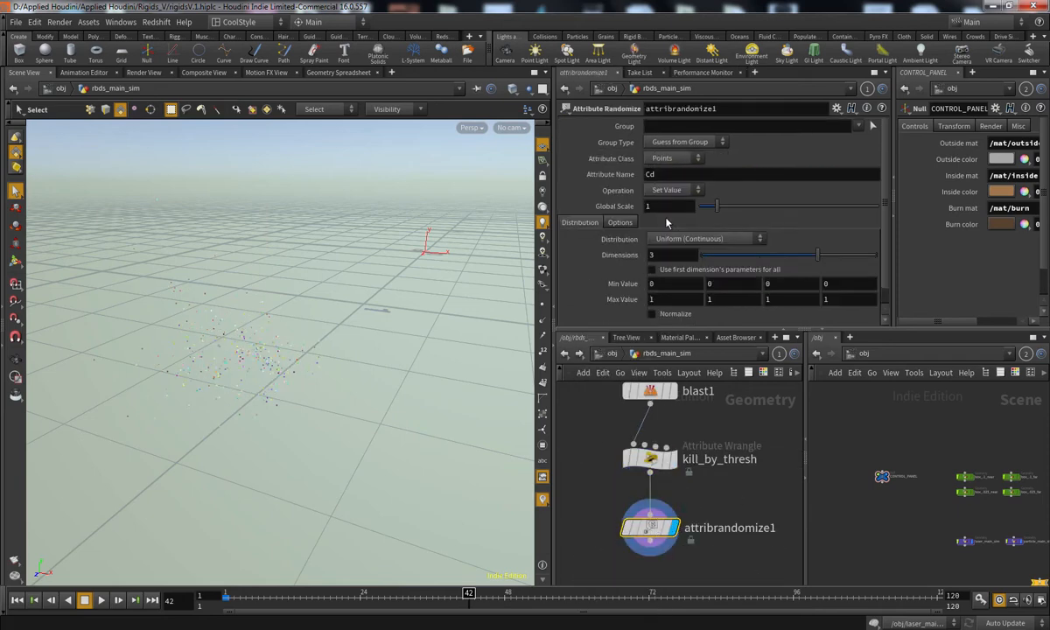
Set the Attribute Randomize node's Attribute Name to N and its Distribution to Inside Sphere
left_click(646, 190)
left_click(663, 176)
left_click_drag(663, 176, 569, 194)
type("N")
left_click(672, 242)
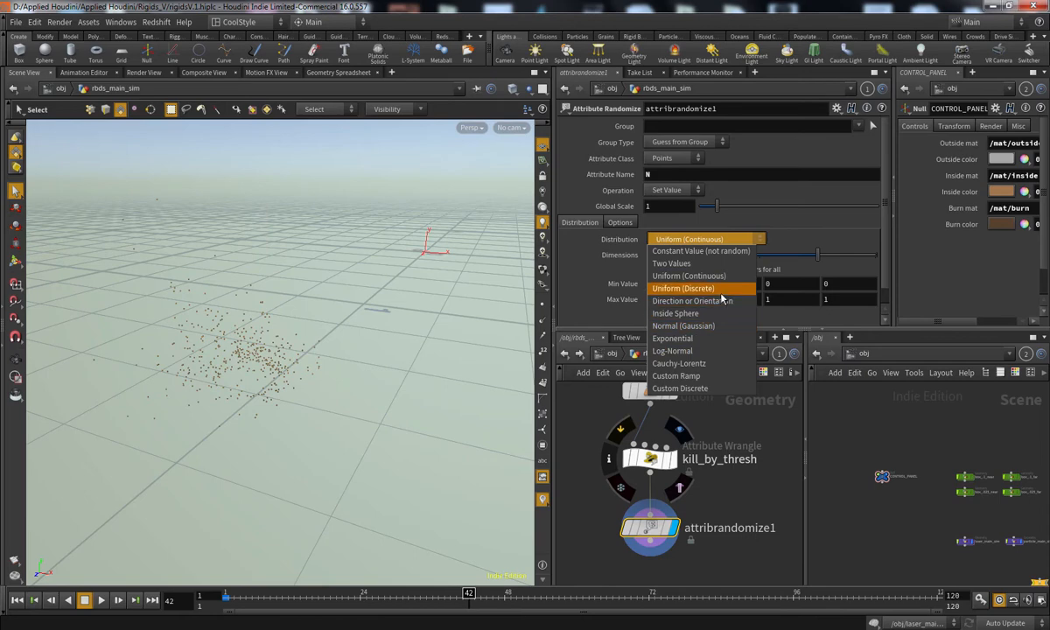
left_click(678, 313)
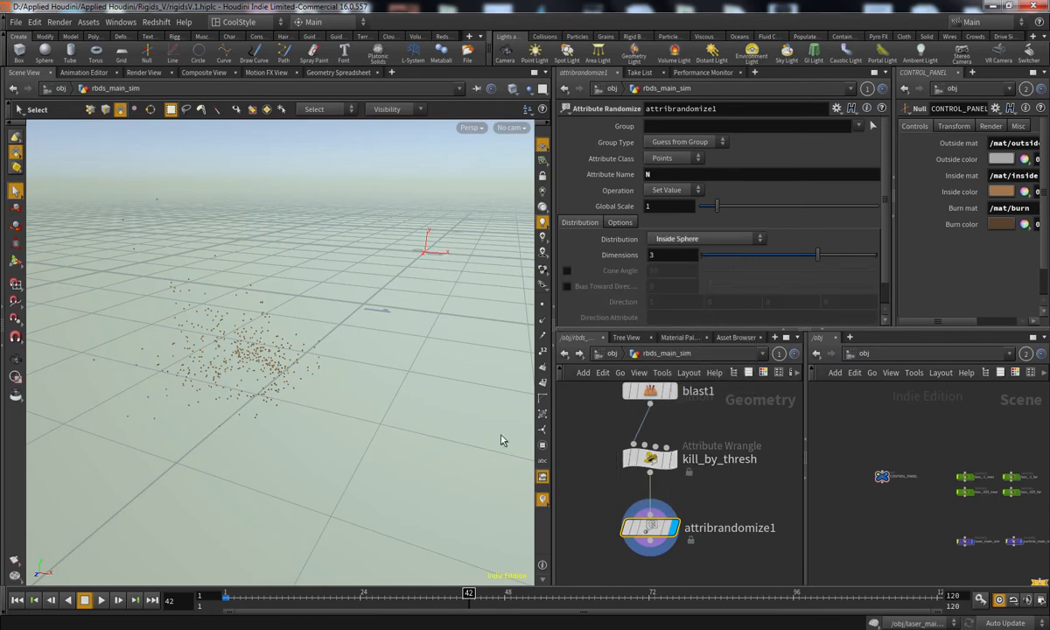
Show the point normals, examine their randomized directions from several angles, and hide them again
left_click(543, 320)
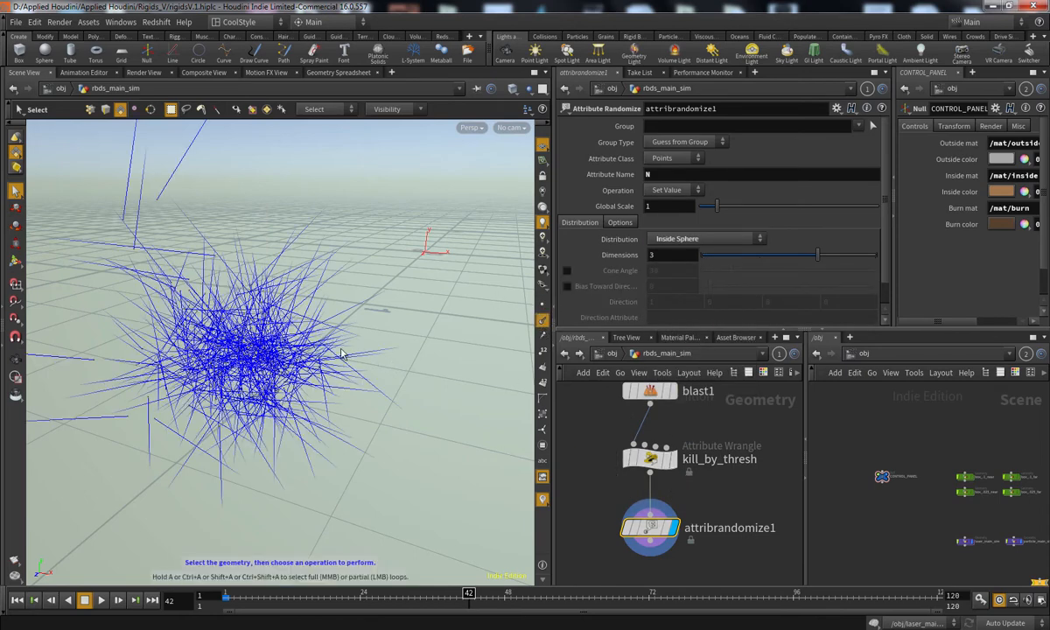
key("Escape")
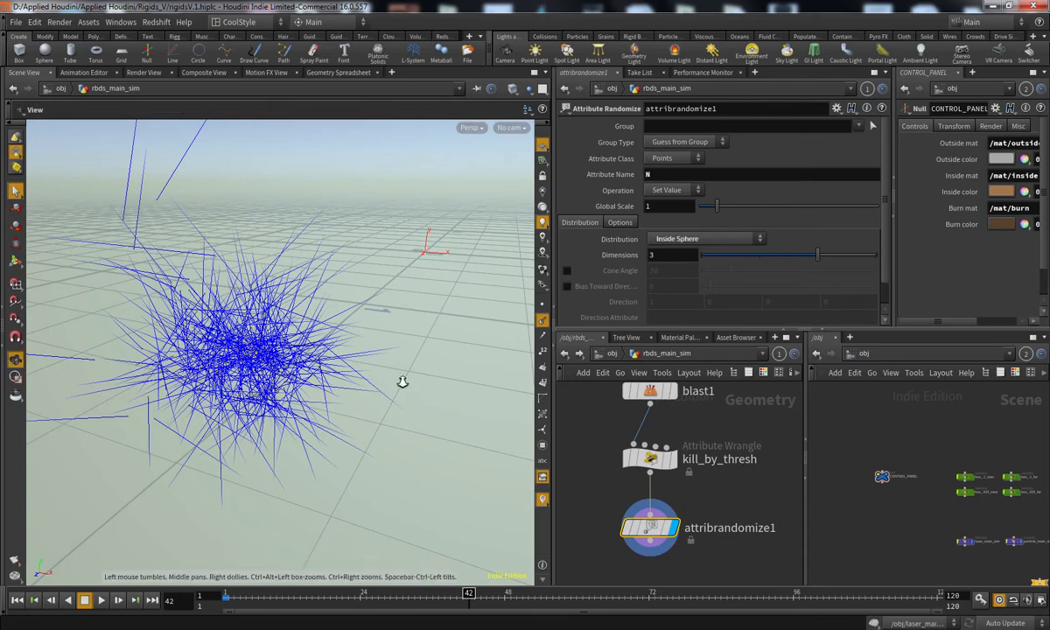
right_click_drag(408, 378, 383, 389)
left_click_drag(382, 389, 449, 391)
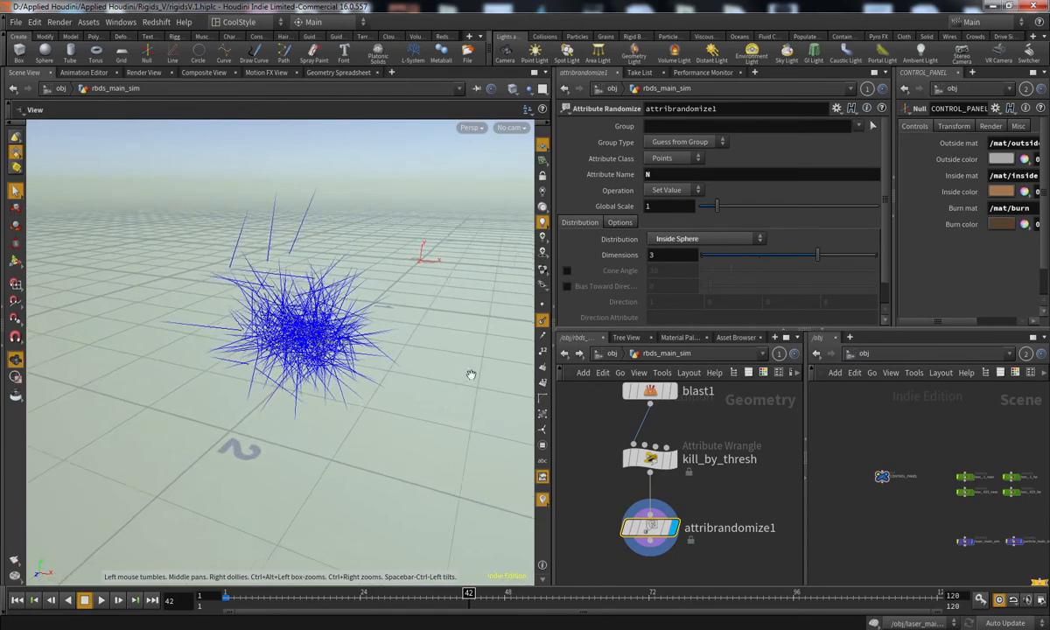
key("s")
left_click_drag(378, 324, 423, 354, "alt")
left_click(542, 320)
mouse_move(410, 445)
left_mouse_down("alt")
mouse_move(398, 450)
mouse_move(403, 413)
mouse_move(408, 433)
left_mouse_up("alt")
middle_click_drag(409, 433, 419, 405, "alt")
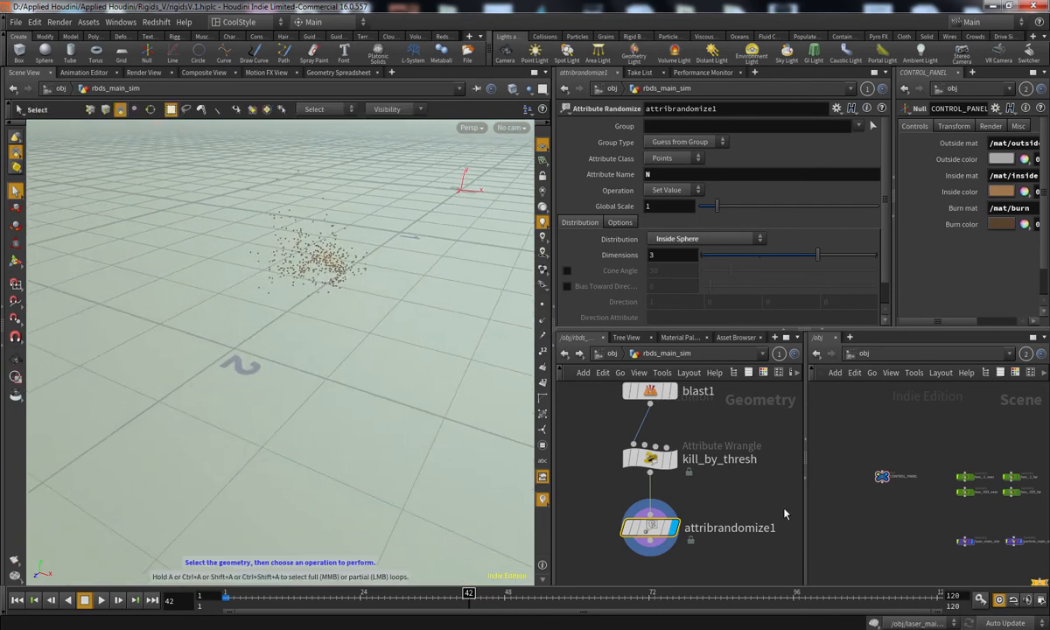
Rename the Attribute Randomize node as attribrandomize_N
middle_click_drag(785, 513, 795, 472)
left_click_drag(658, 487, 658, 479)
middle_click_drag(752, 511, 690, 503)
double_click(717, 473)
type("_N")
key("Return")
middle_click_drag(695, 550, 717, 534)
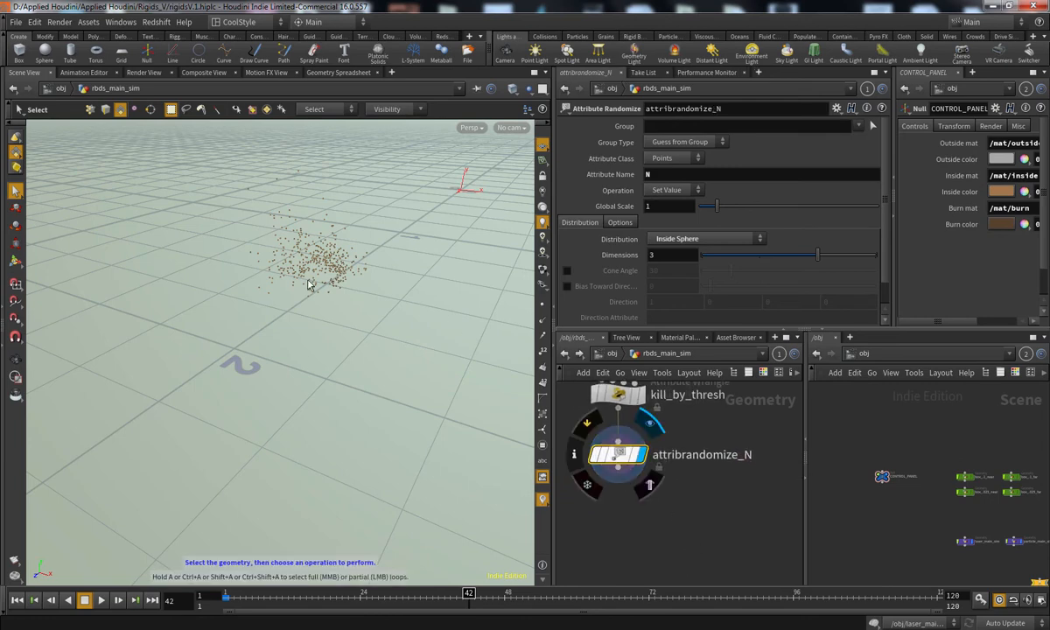
Add a second Attribute Randomize node connected below attribrandomize_N and display it
mouse_move(641, 560)
middle_mouse_down()
mouse_move(658, 555)
mouse_move(648, 555)
middle_mouse_up()
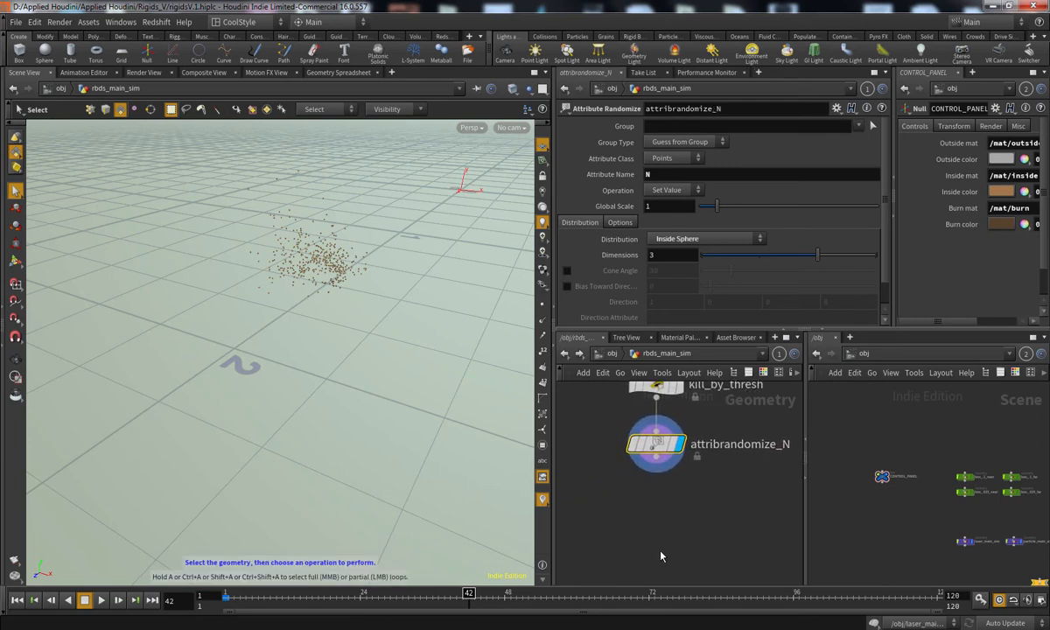
key("Tab")
type("rand")
key("Return")
left_click(666, 527)
left_click(654, 464)
left_click(656, 504)
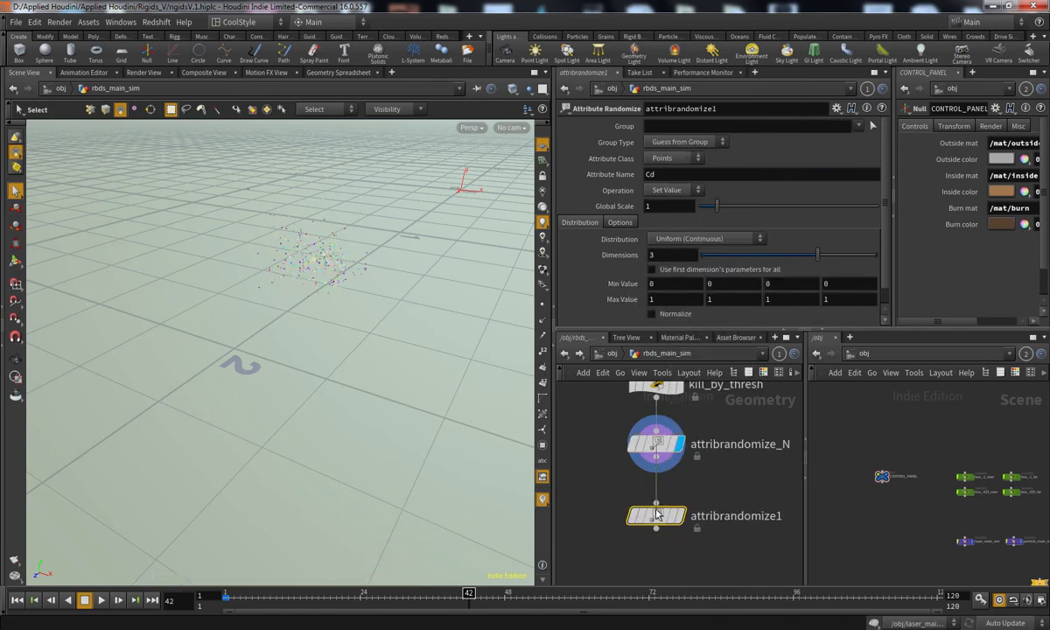
left_click(680, 515)
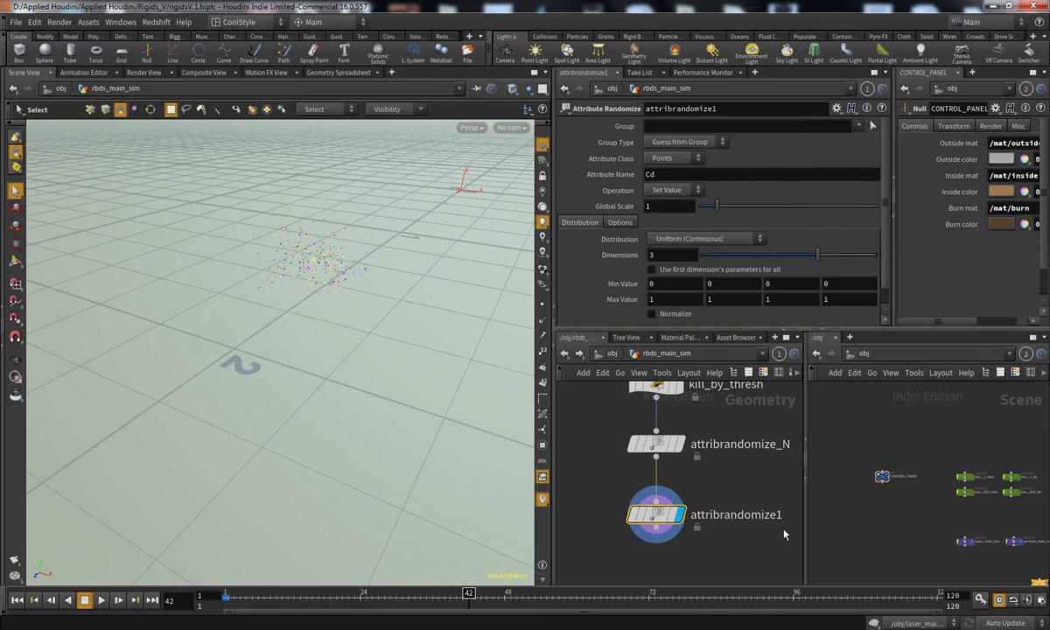
Set the second randomize node's Attribute Name to pscale, Dimensions to 1, and Distribution to Custom Ramp
middle_click_drag(759, 534, 745, 520)
left_click(717, 239)
left_click(679, 175)
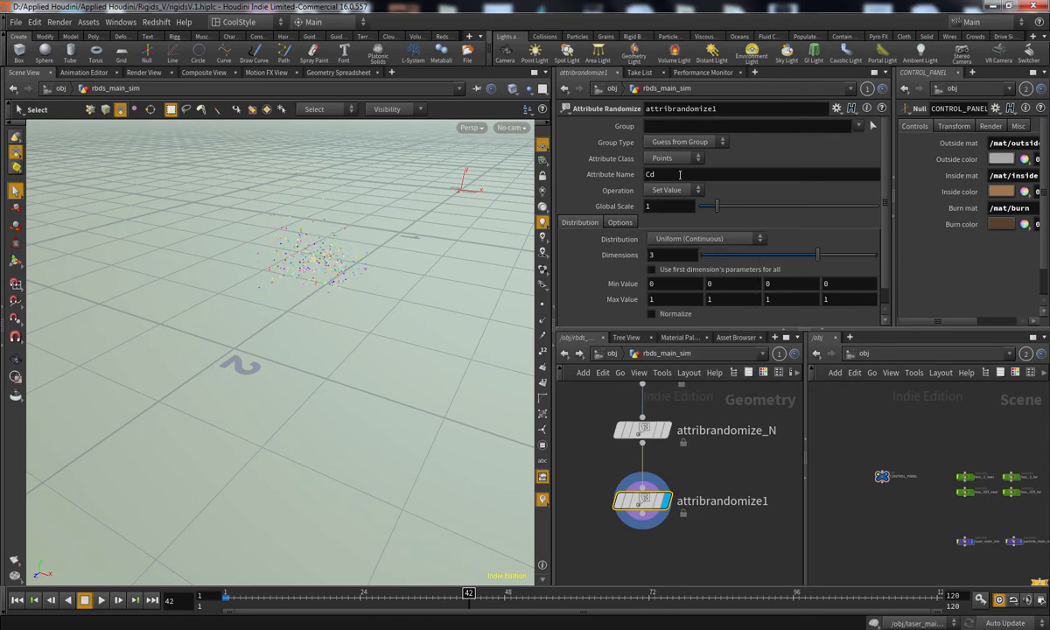
left_click_drag(679, 175, 588, 176)
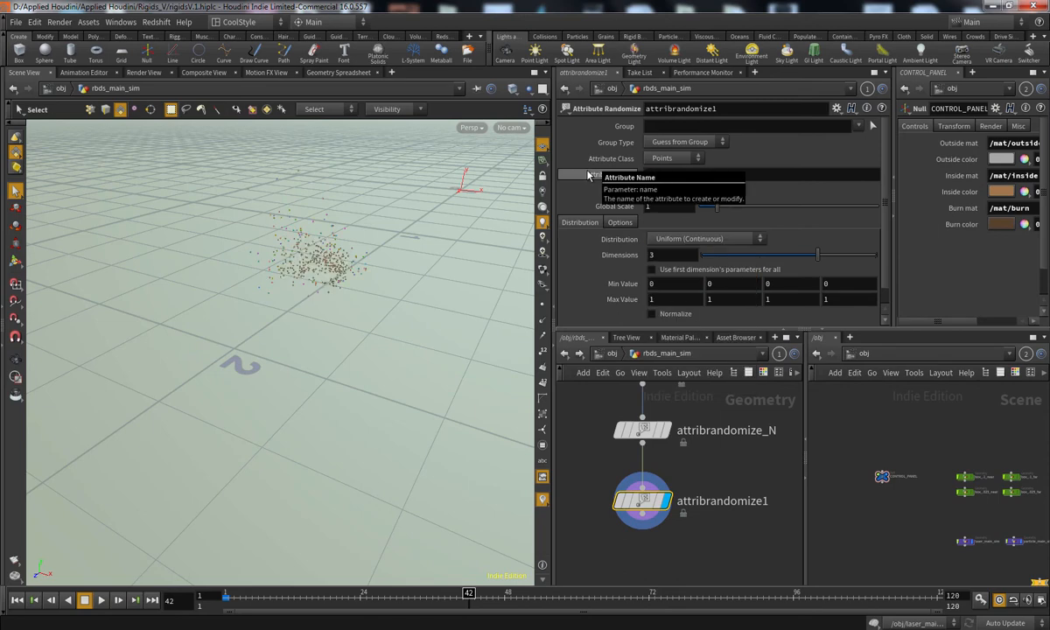
type("pscale")
left_click(718, 258)
left_click(709, 240)
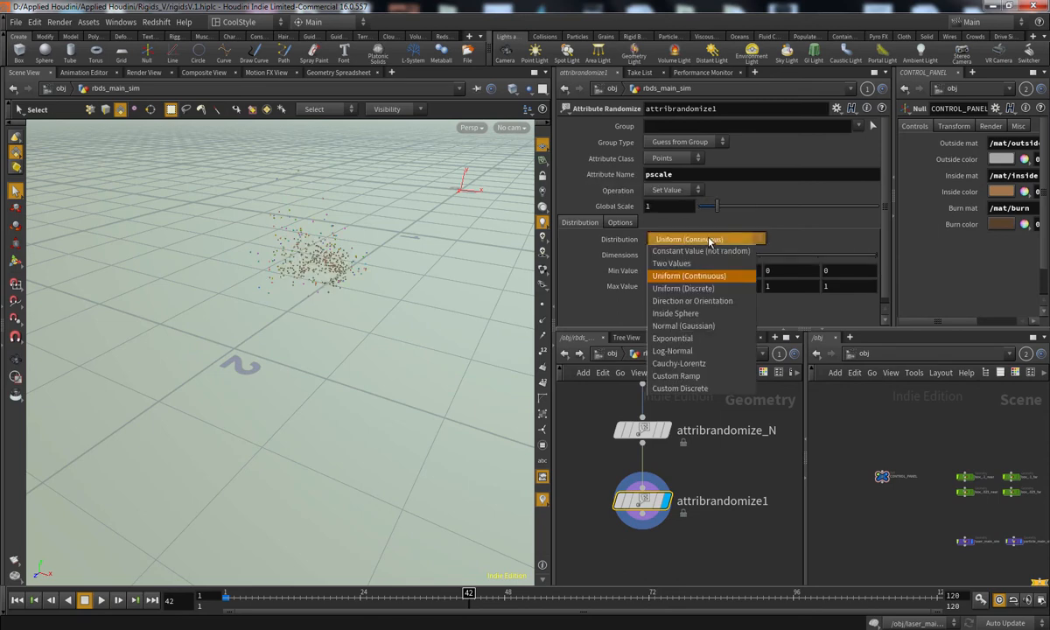
left_click(678, 375)
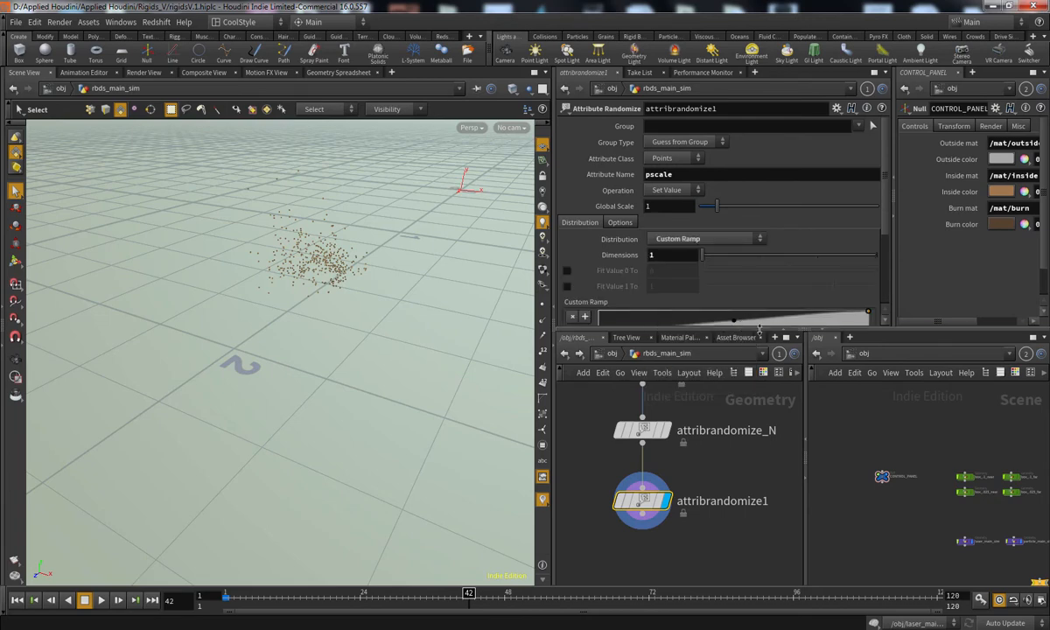
Enable both fit options for the pscale ramp, setting Fit Value 0 To .01 and Fit Value 1 To .1
scroll(873, 261, "down", 2)
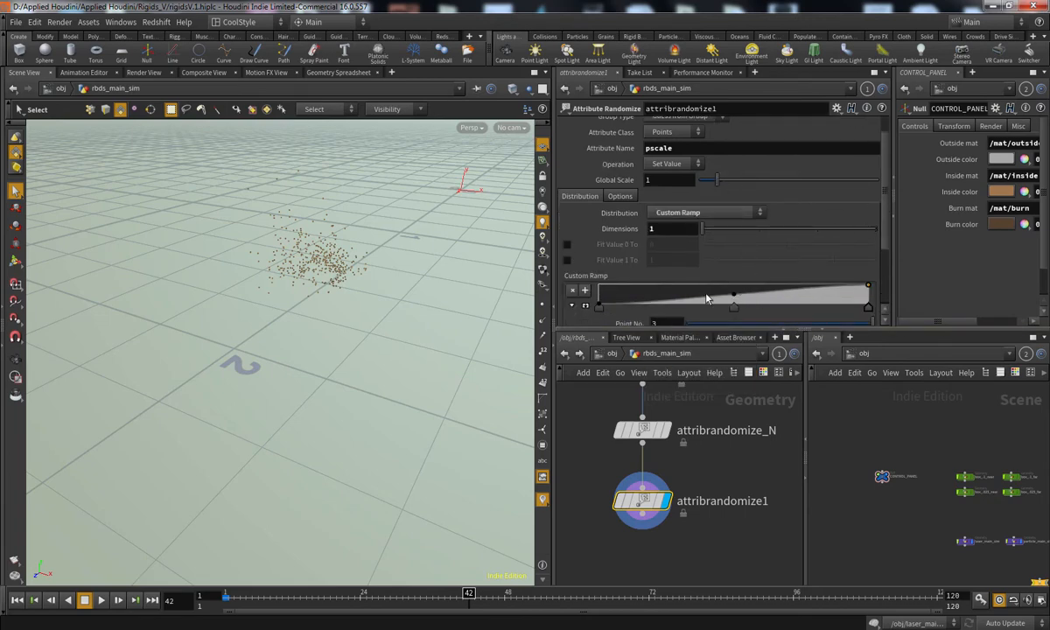
left_click(566, 244)
left_click(567, 260)
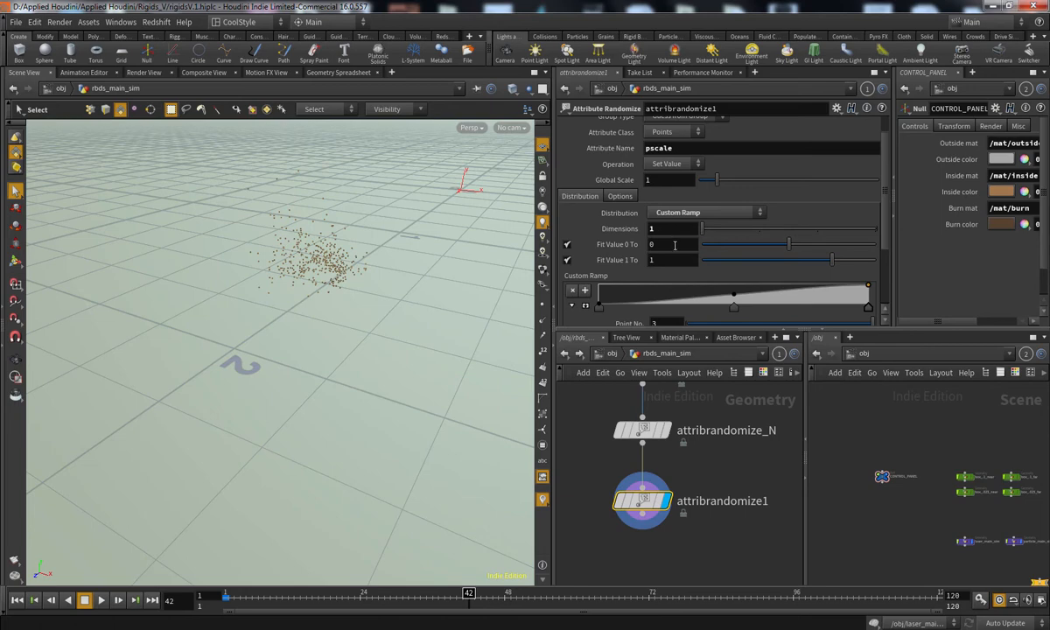
left_click_drag(675, 245, 612, 261)
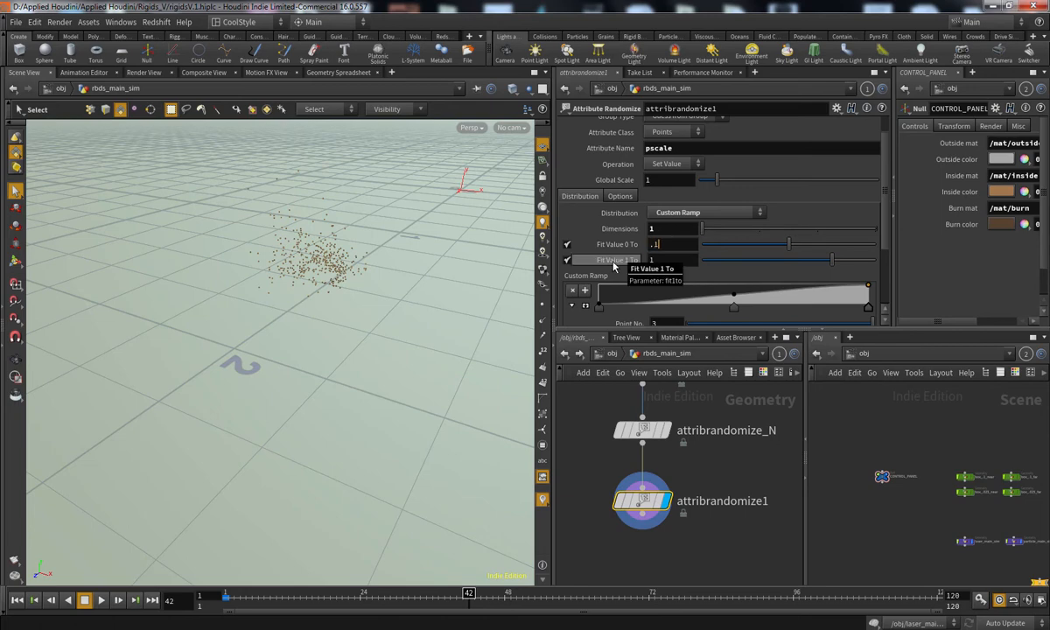
type(".01")
key("Tab")
type(".1")
key("Return")
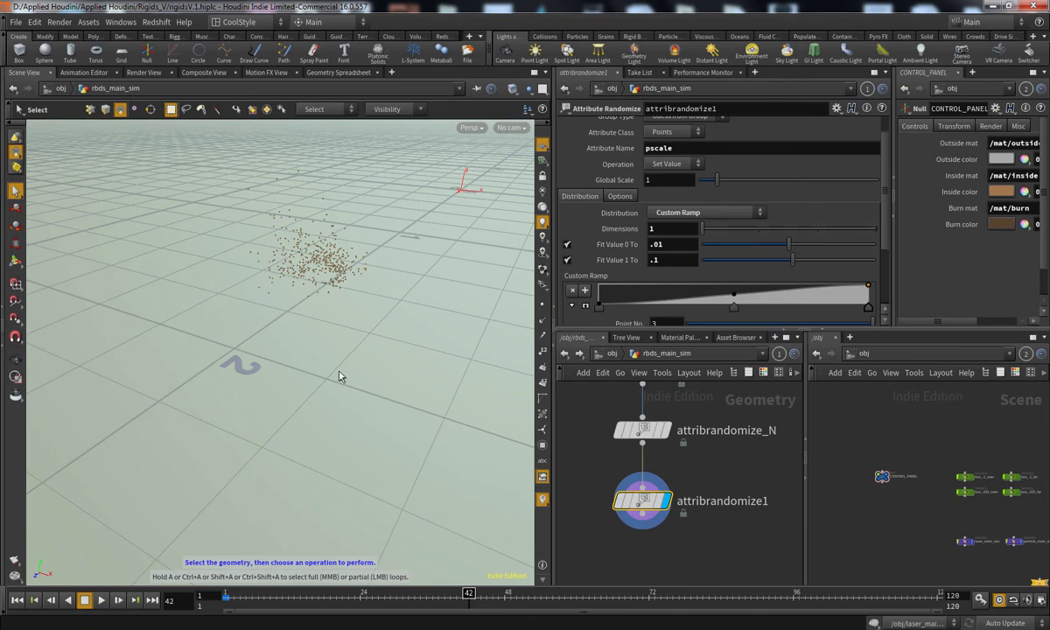
scroll(877, 223, "down", 3)
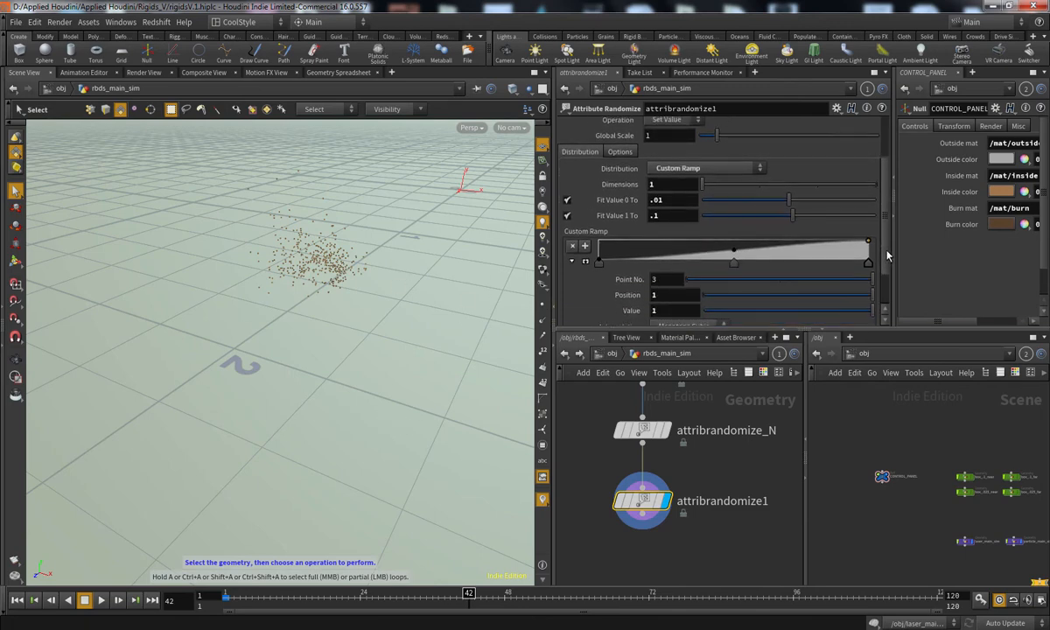
scroll(881, 252, "down", 1)
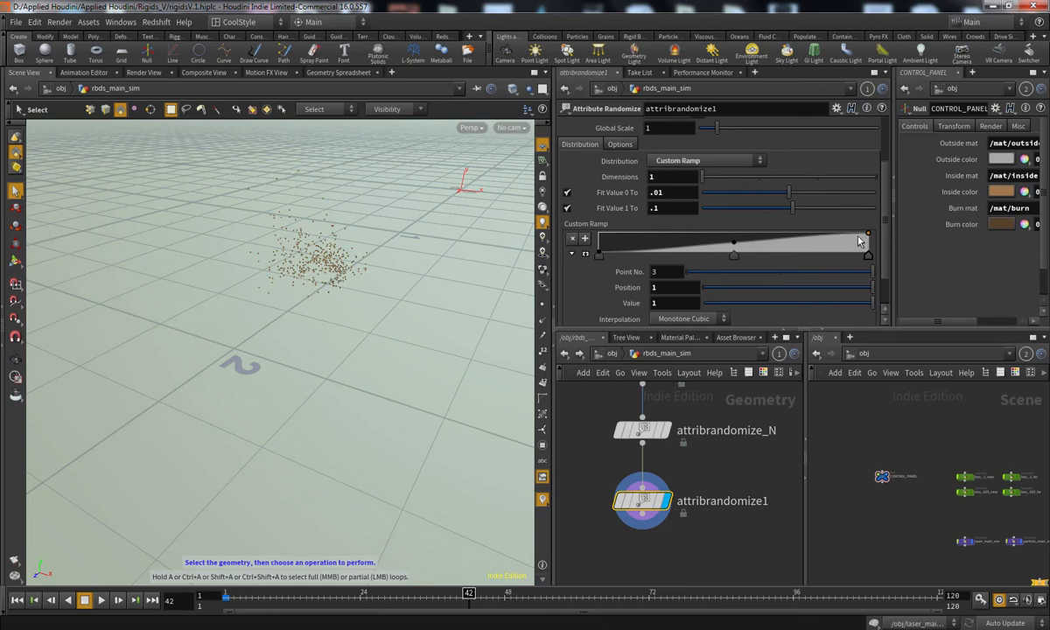
Reshape the pscale custom ramp so it stays low and rises only near its end, setting point 2's Value to 0.05
left_click_drag(733, 242, 818, 256)
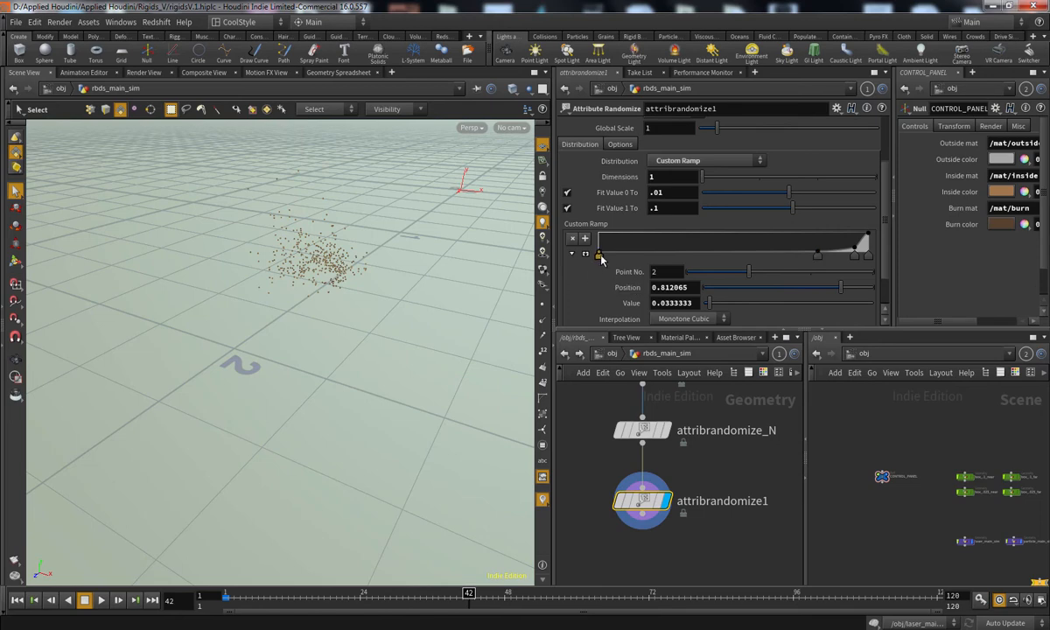
left_click(598, 255)
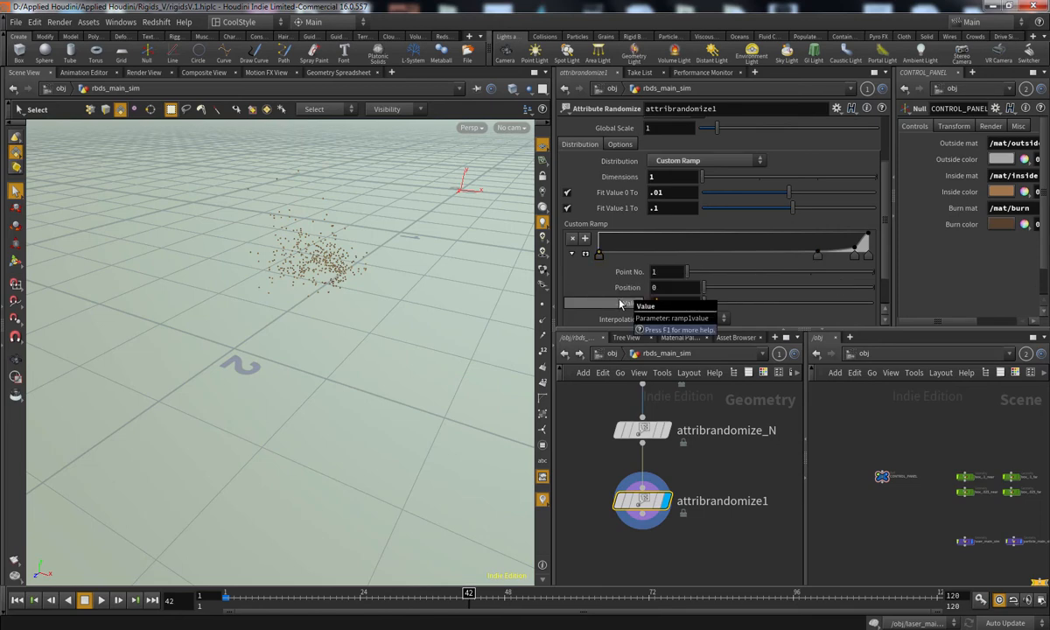
left_click(817, 254)
left_click_drag(664, 303, 759, 306)
key("BackSpace")
type("5")
key("Return")
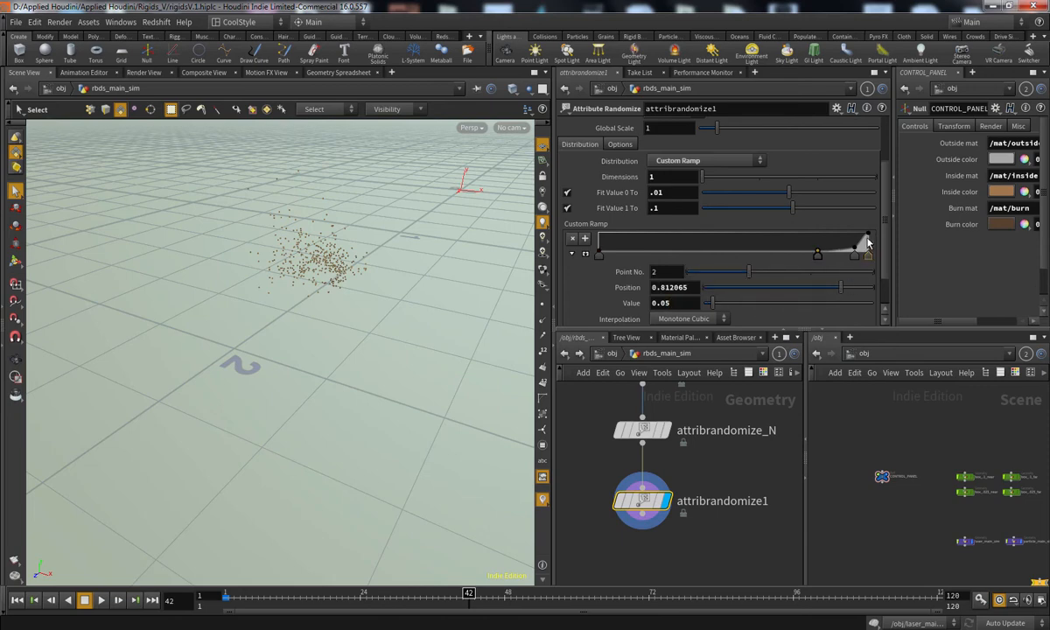
Rename the second Attribute Randomize node as attribrandomize_pscale
middle_click_drag(746, 513, 674, 498)
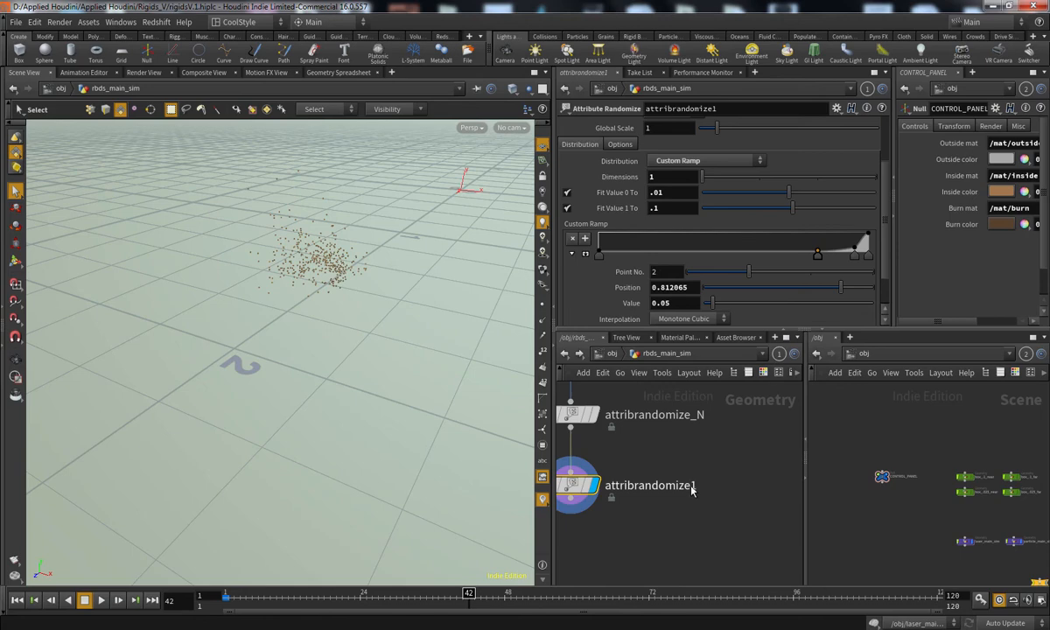
left_click_drag(692, 487, 726, 490)
type("_pscale")
key("Return")
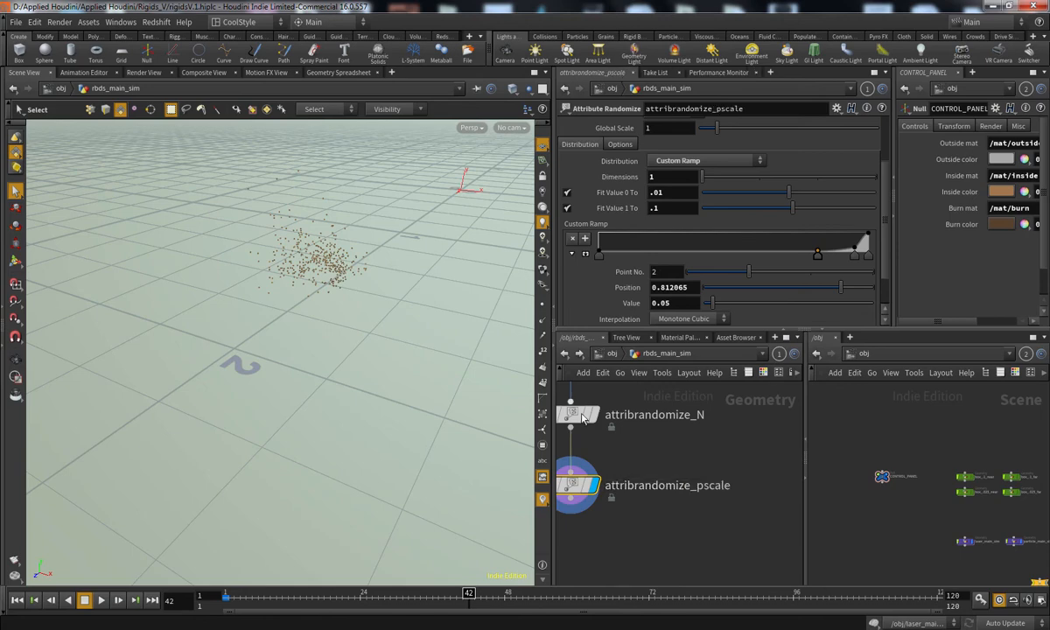
Add an Attribute Wrangle node below attribrandomize_pscale
middle_click_drag(591, 536, 665, 514)
left_click(683, 529)
scroll(683, 528, "up", 1)
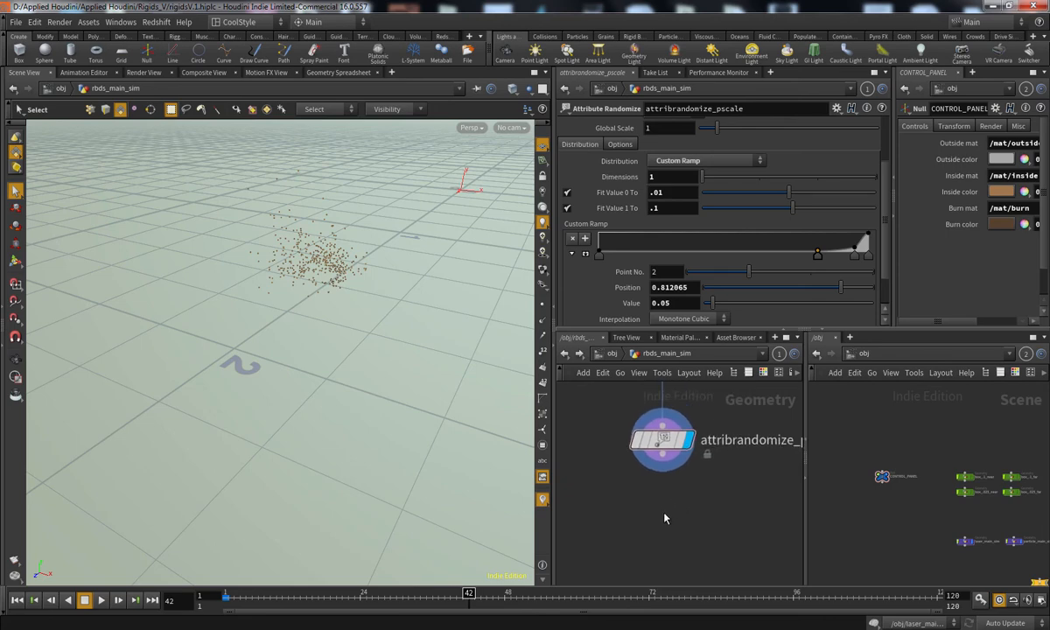
scroll(664, 514, "down", 2)
key("Tab")
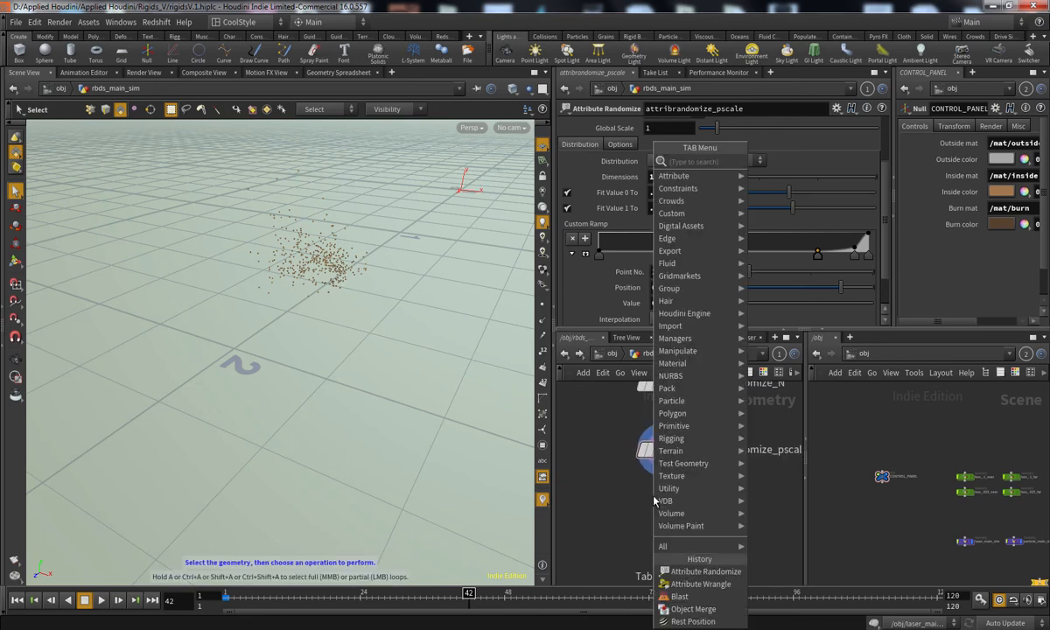
type("wrang")
key("Down")
key("Up")
key("Return")
left_click(654, 501)
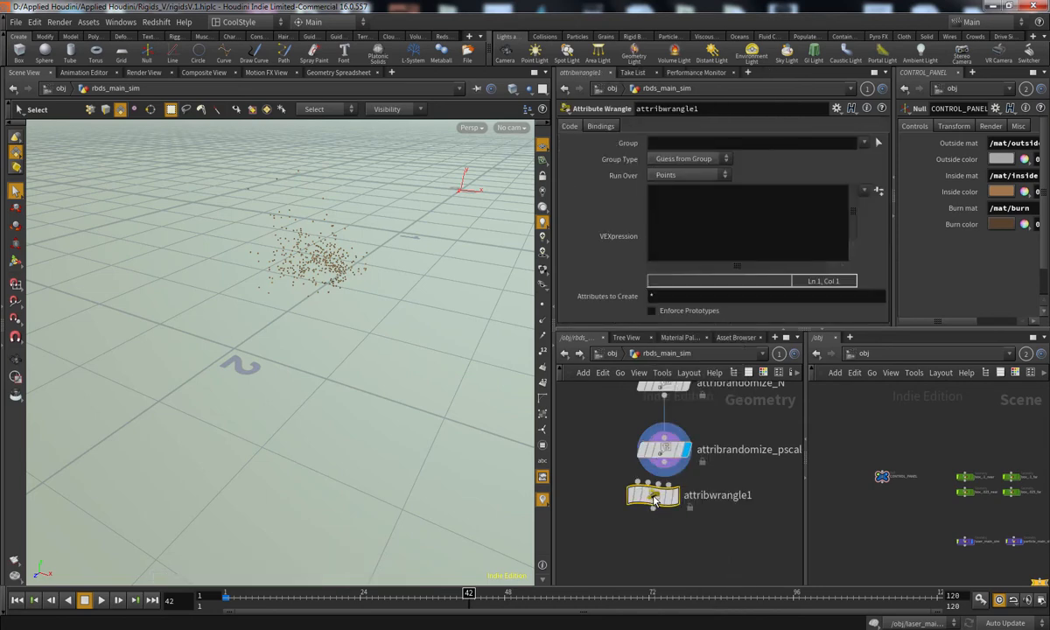
Rename the wrangle node as attribwrangle_randomize_pieces
left_click(726, 495)
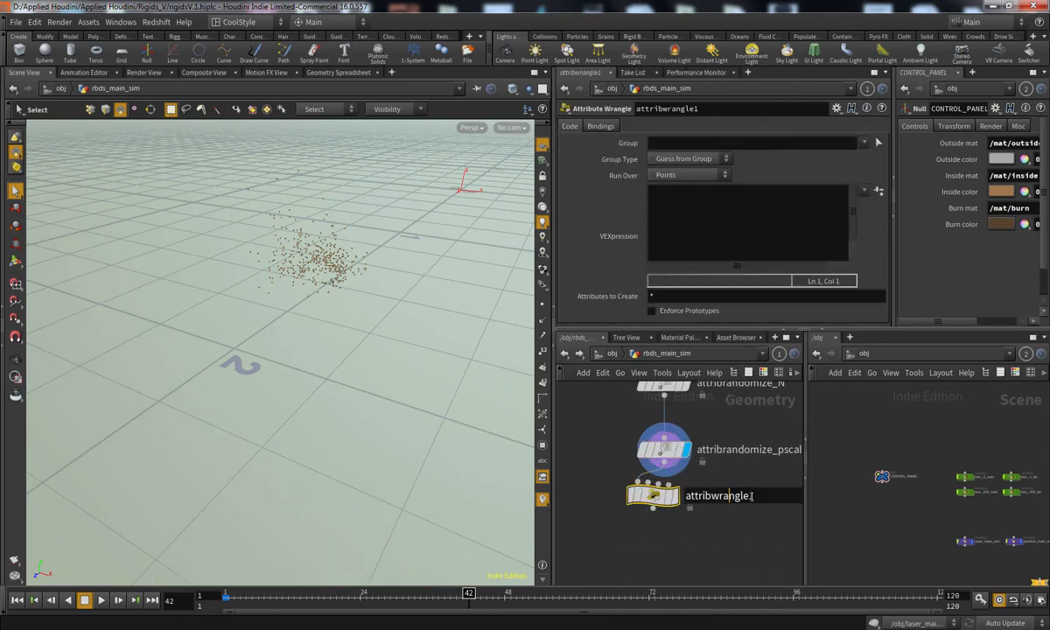
key("BackSpace")
type("_randomize_pieces")
key("Return")
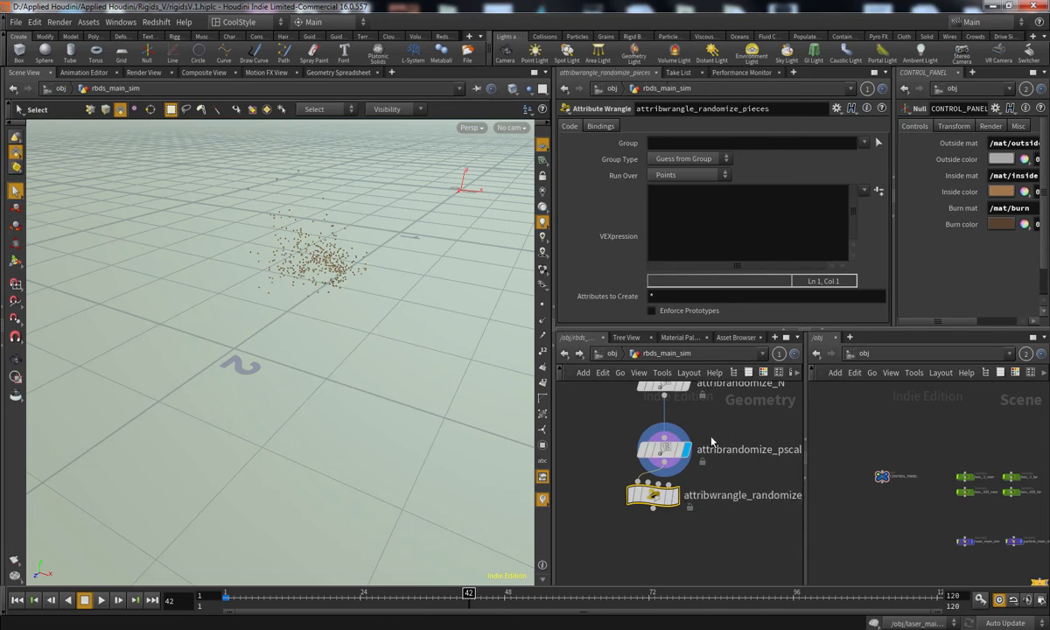
Add an Instance node, connect it below attribwrangle_randomize_pieces and display it
key("Tab")
type("instan")
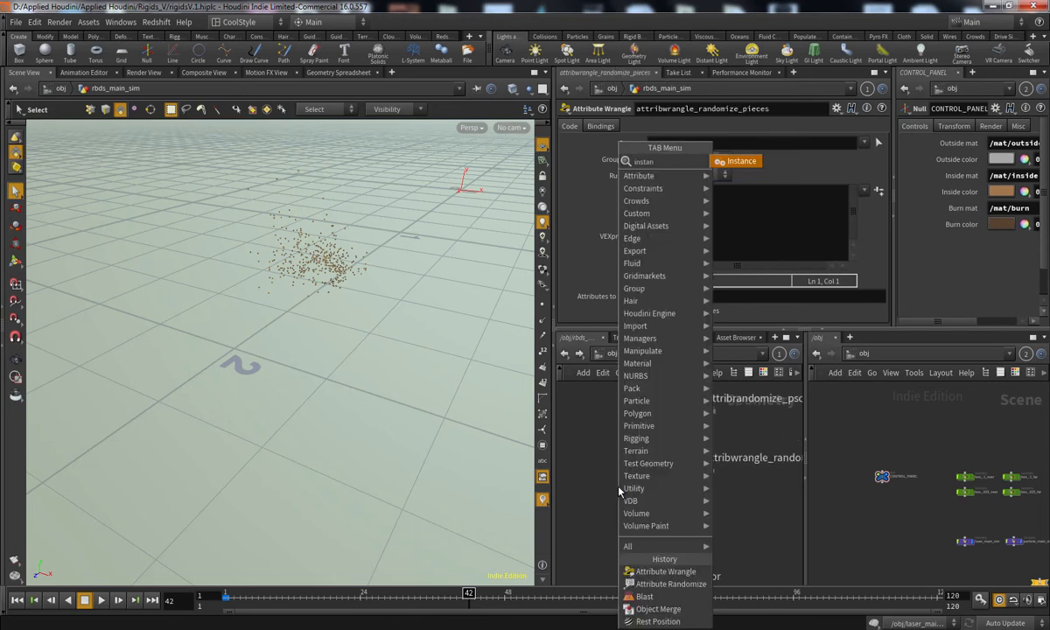
key("Return")
left_click(686, 533)
left_click_drag(675, 471, 676, 525)
left_click(696, 526)
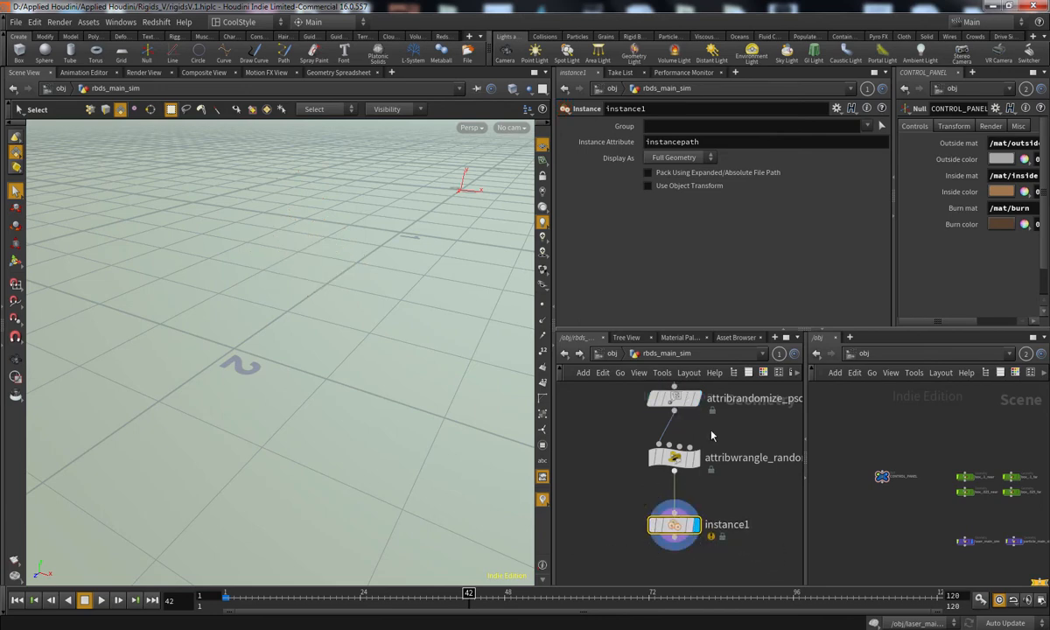
Enter s@instancepath=""; in the wrangle's VEXpression, matching the Instance node's Instance Attribute name
left_click_drag(708, 143, 641, 168)
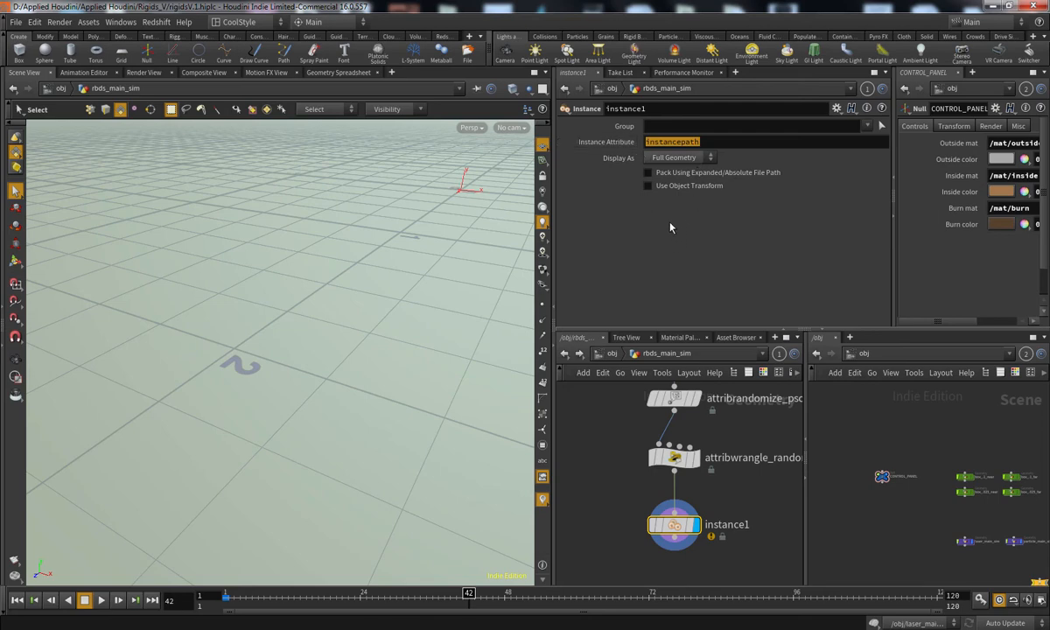
left_click(670, 457)
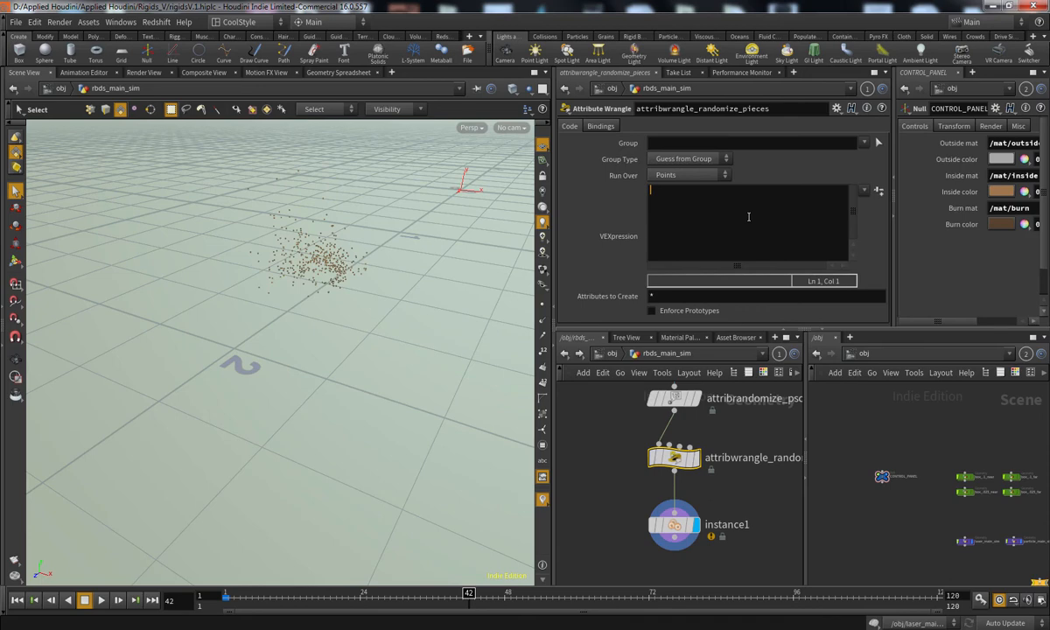
type("s")
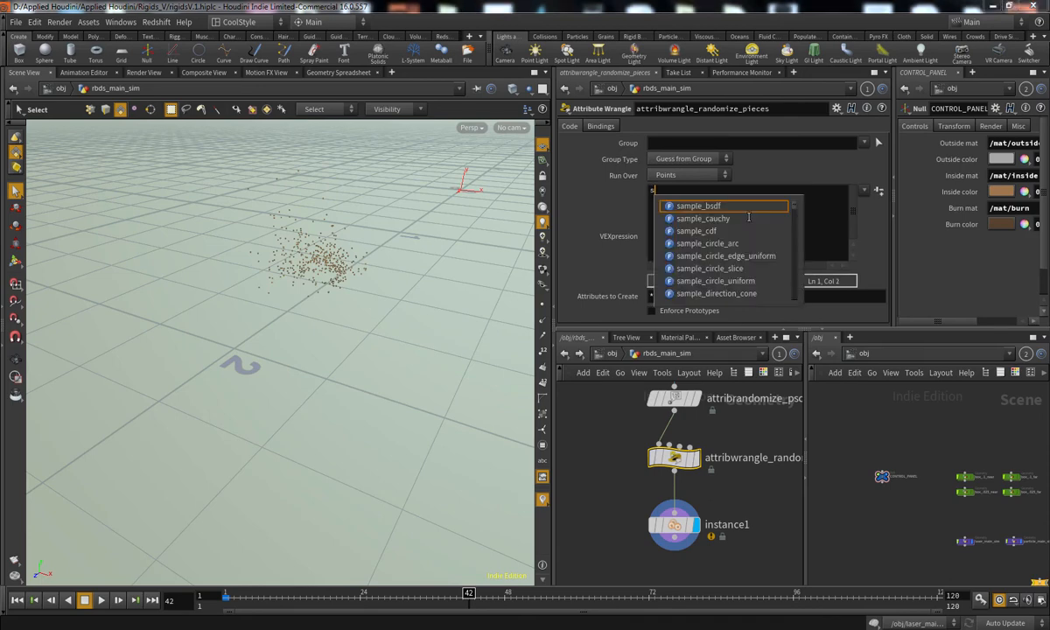
type("@instancepath=\"\";")
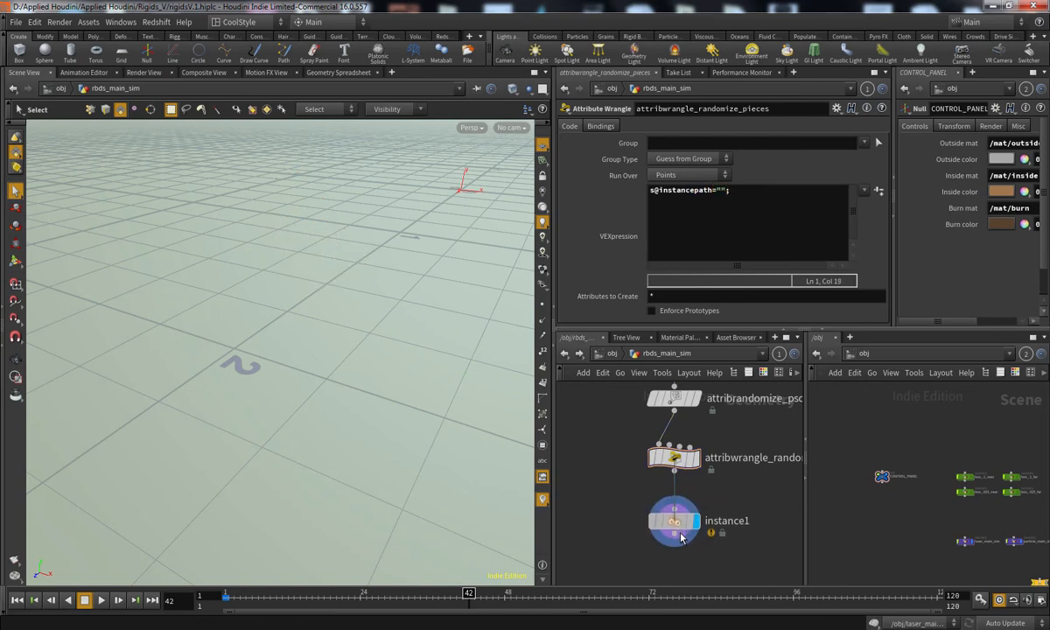
Clear the empty string from the wrangle's instancepath assignment, and close the CONTROL_PANEL parameter pane and the second network pane
left_click_drag(672, 525, 672, 533)
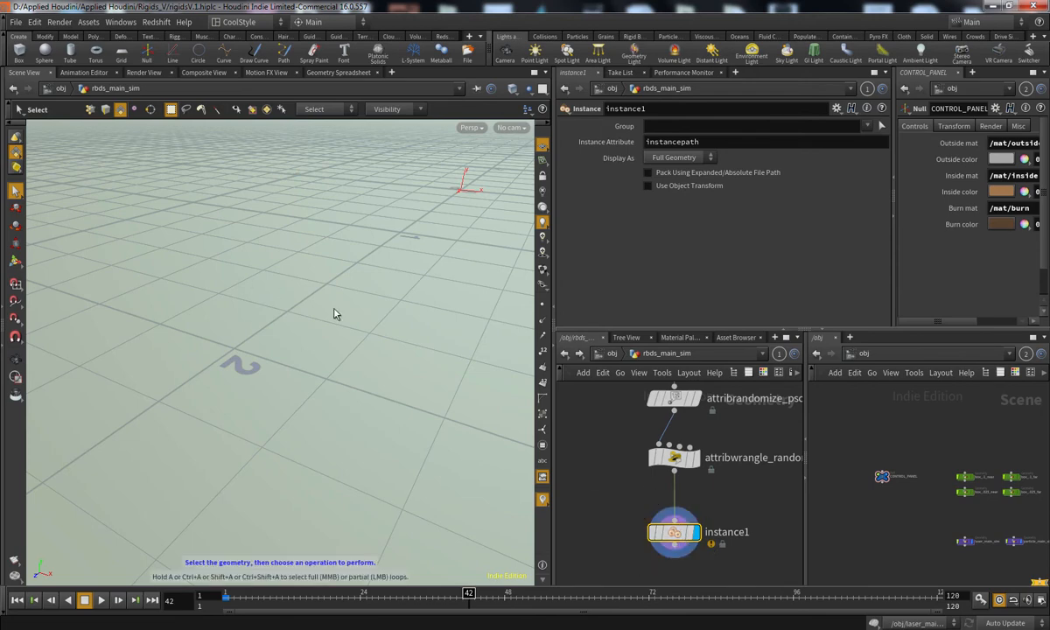
left_click(675, 456)
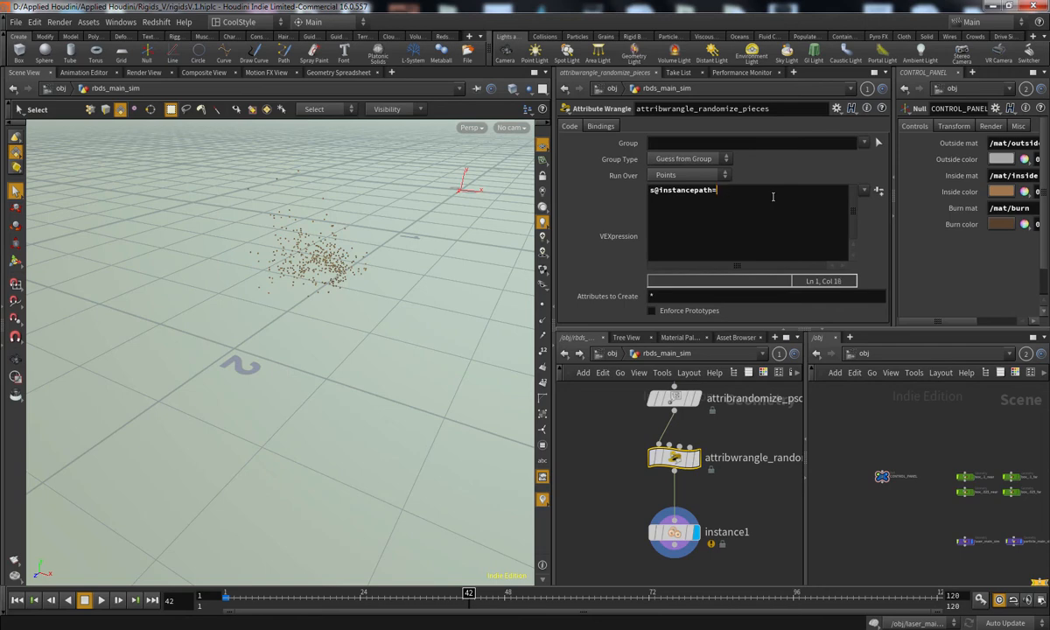
type("s")
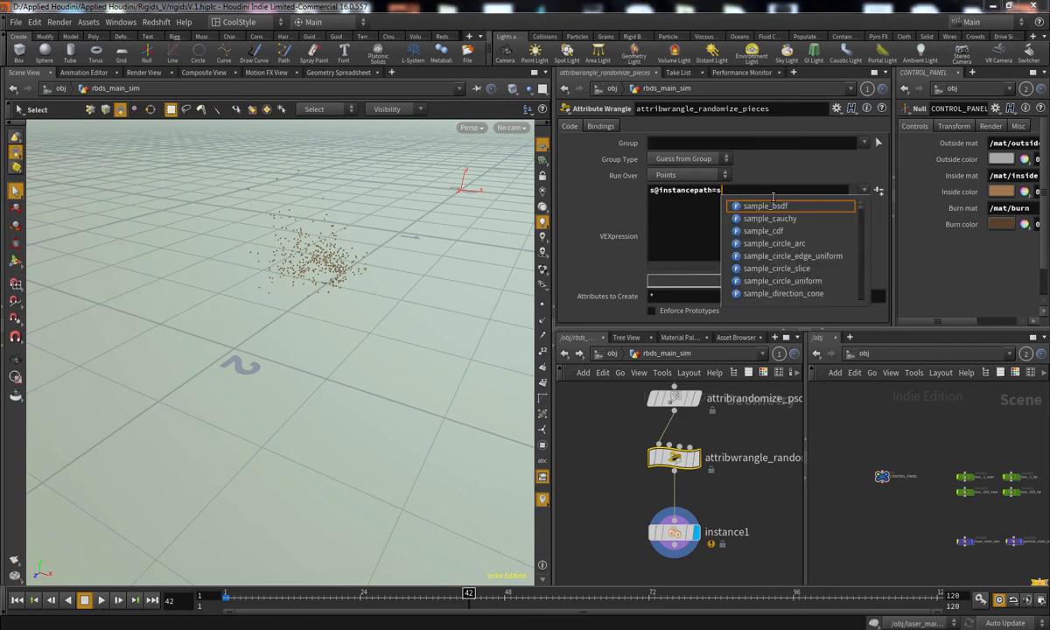
left_click(956, 72)
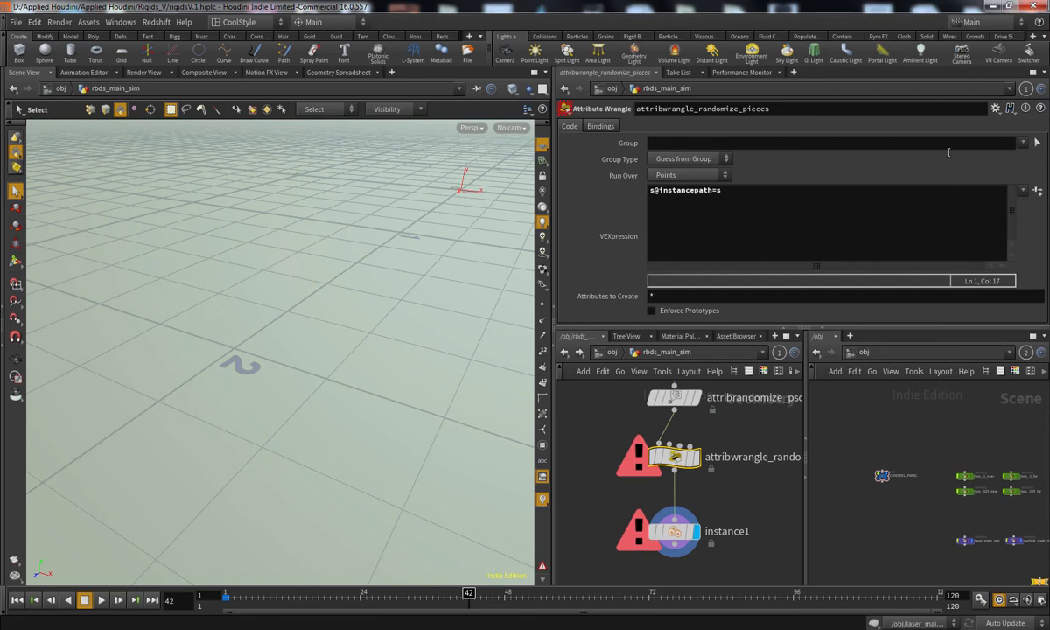
left_click(835, 336)
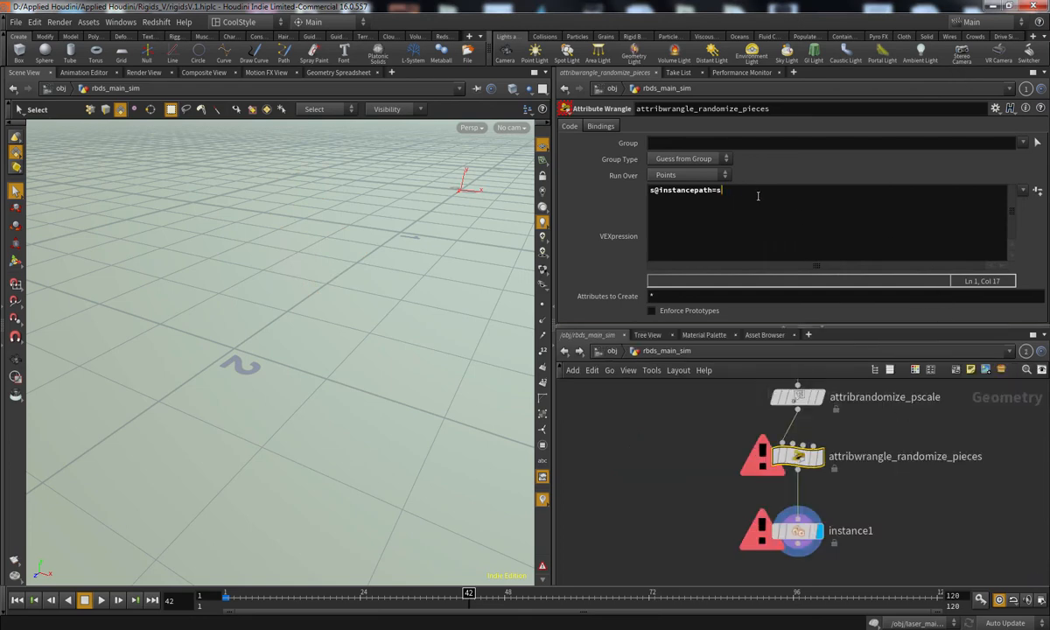
Complete the wrangle line as s@instancepath= sprintf("$JOB");
type("spintf(")
type("rint")
type("f(")
type("\")")
Open the debris object's network and copy the Geometry File path from filecache_debris
middle_click_drag(702, 455, 659, 482)
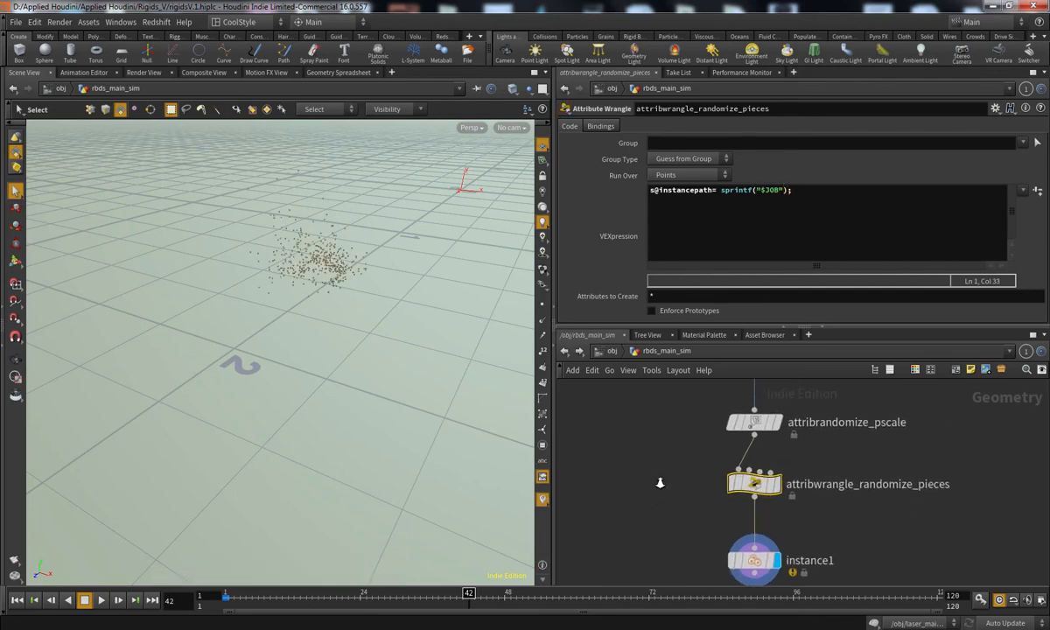
scroll(657, 476, "down", 1)
middle_click_drag(649, 398, 611, 375)
left_click(613, 354)
middle_click_drag(726, 506, 838, 568)
middle_click_drag(787, 453, 697, 500)
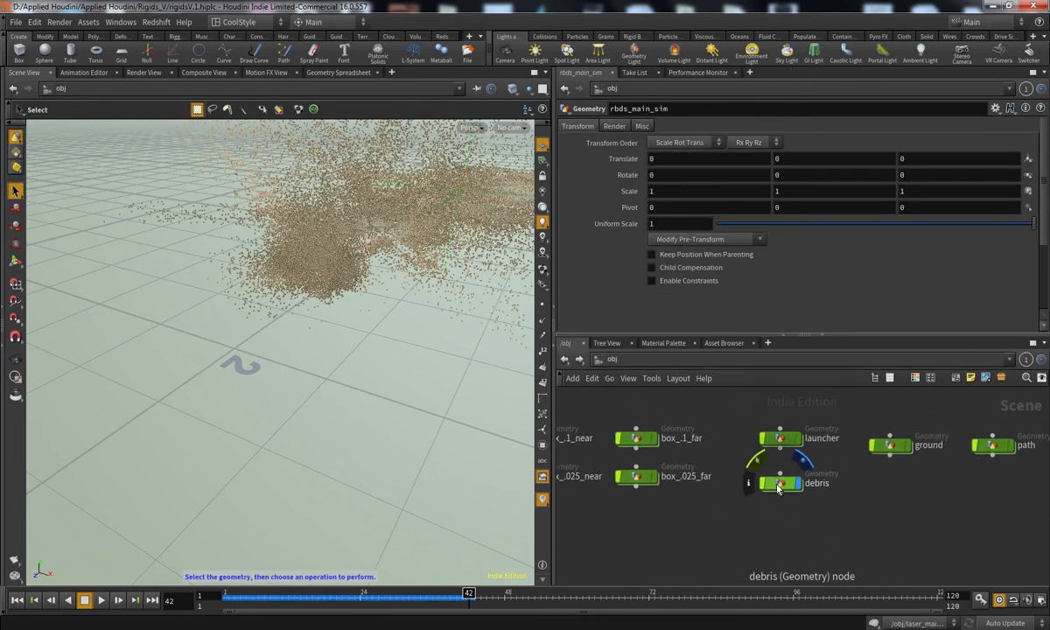
double_click(773, 482)
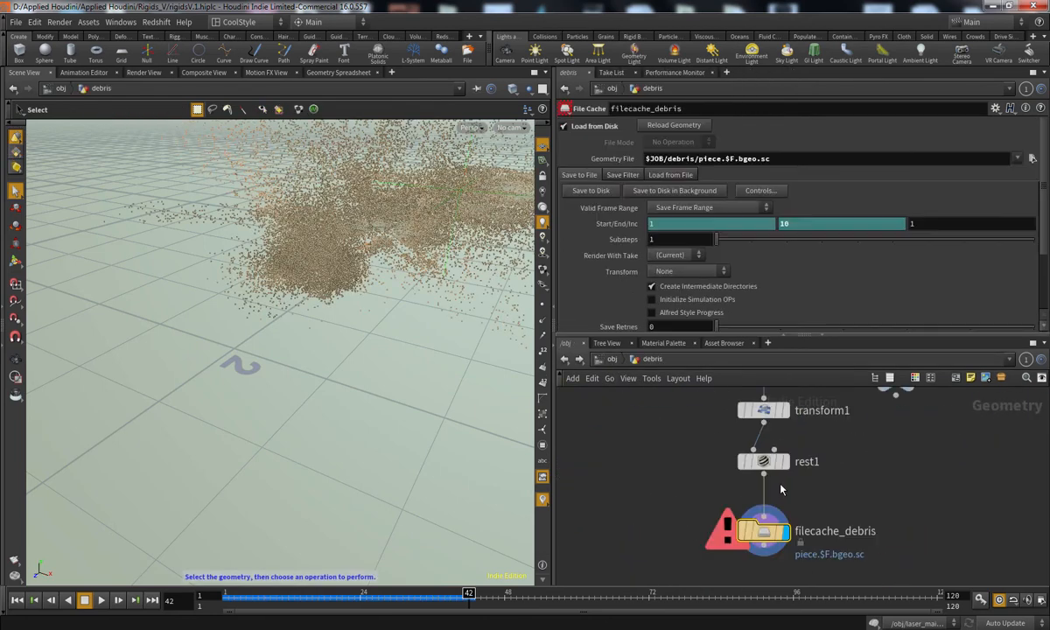
double_click(813, 157)
key("ctrl+c")
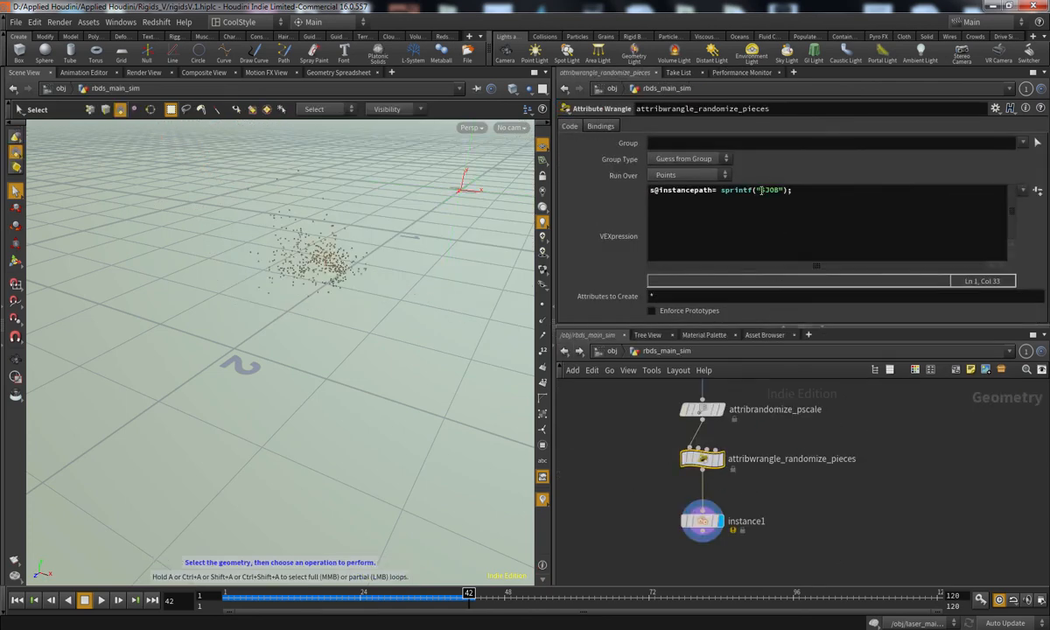
Paste the debris path into the wrangle's sprintf call and replace $F with 1, giving sprintf("$JOB/debris/piece.1.bgeo.sc");
left_click_drag(760, 190, 803, 190)
key("ctrl+v")
left_click(841, 190)
left_click(843, 190)
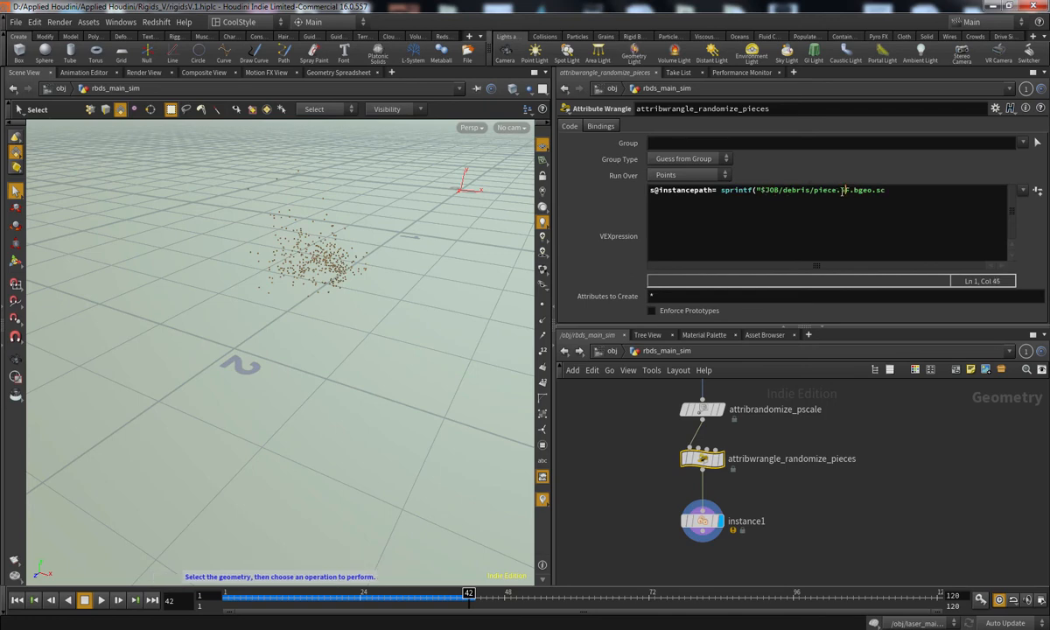
key("BackSpace")
type("\")")
left_click(900, 499)
middle_click_drag(806, 493, 822, 503)
Examine the instanced debris pieces in the viewport up close and from different angles
right_click_drag(290, 279, 350, 285, "alt")
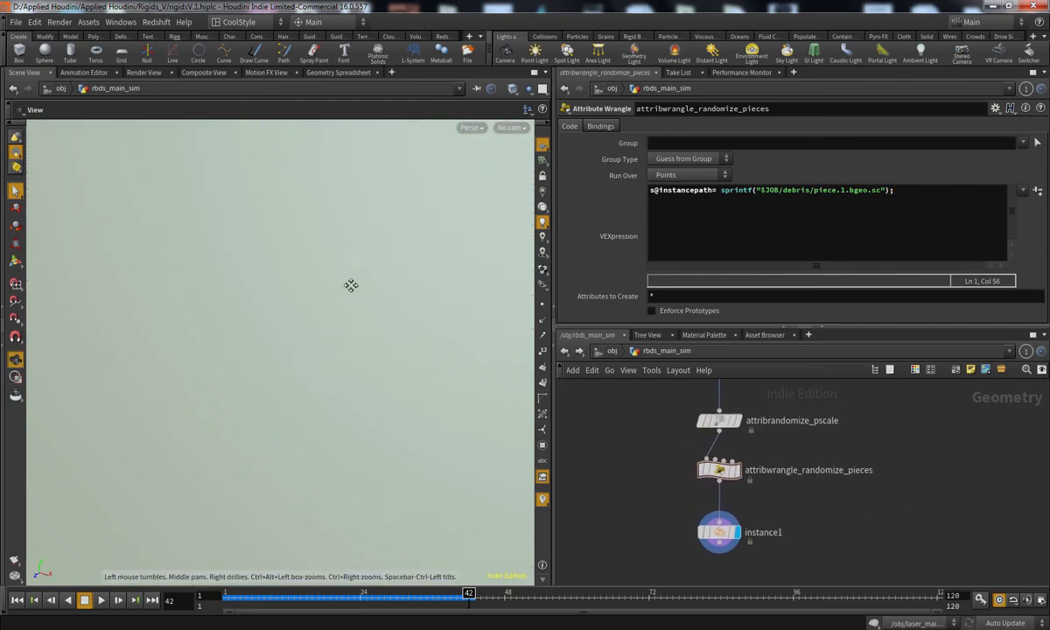
key("space+g")
left_click_drag(338, 337, 348, 383, "alt")
right_click_drag(348, 383, 387, 377, "alt")
left_click_drag(387, 377, 372, 411, "alt")
right_click_drag(372, 412, 323, 398, "alt")
left_click_drag(323, 398, 306, 394, "alt")
mouse_move(306, 394)
right_mouse_down("alt")
mouse_move(358, 400)
mouse_move(293, 404)
right_mouse_up("alt")
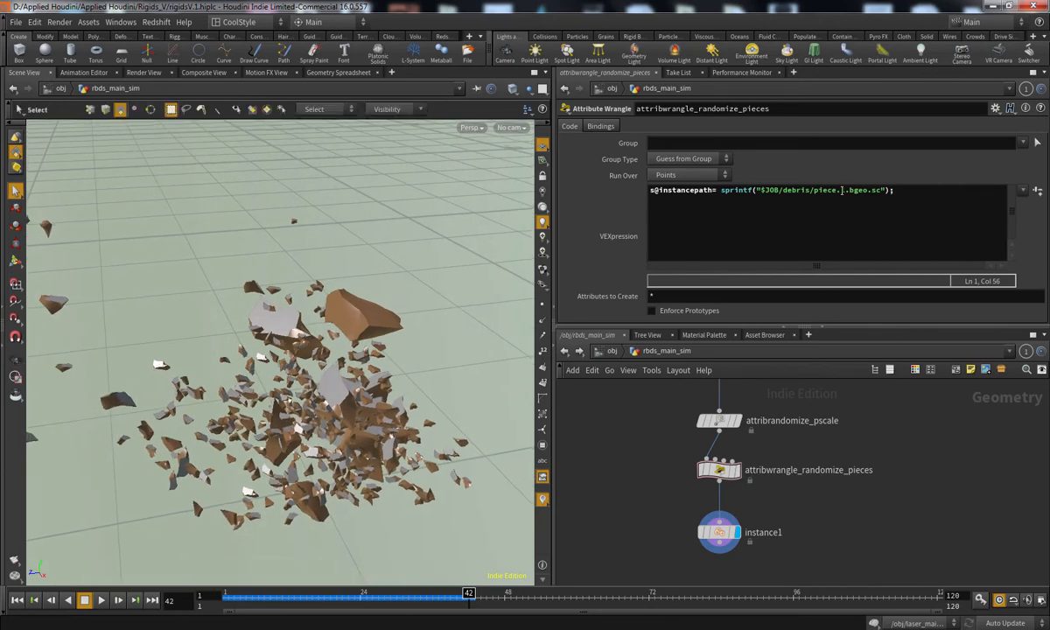
key("Home")
key("Return")
key("Up")
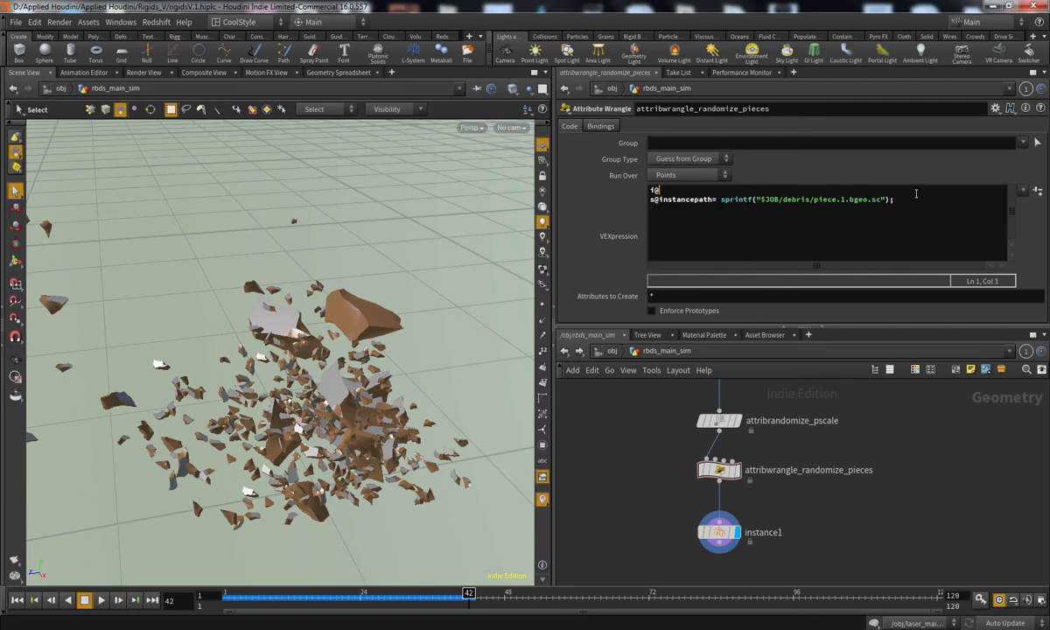
type("f@choice = rand")
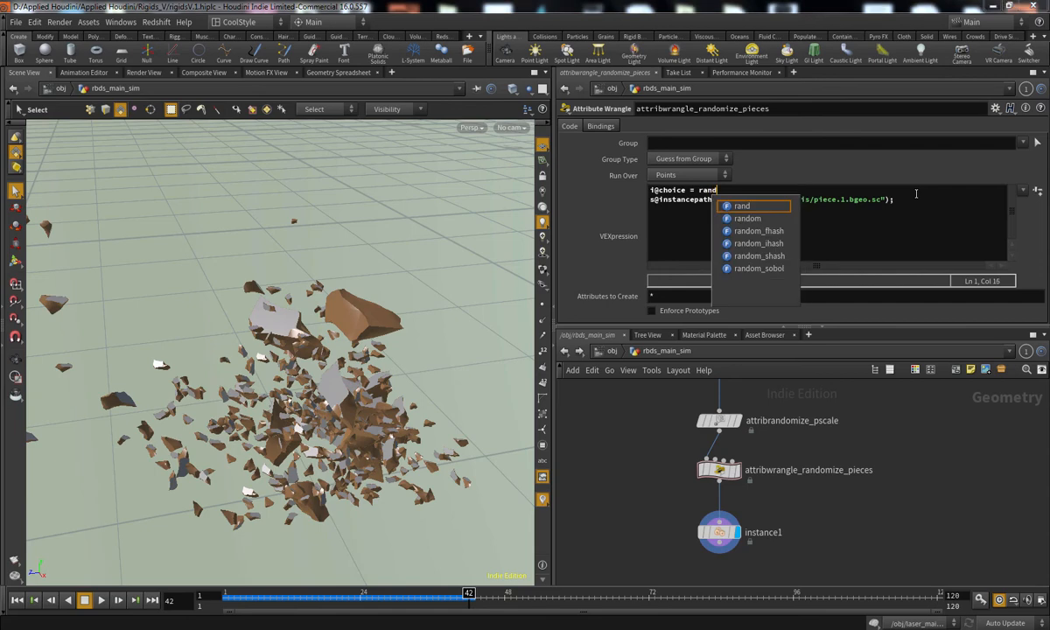
type("(@id")
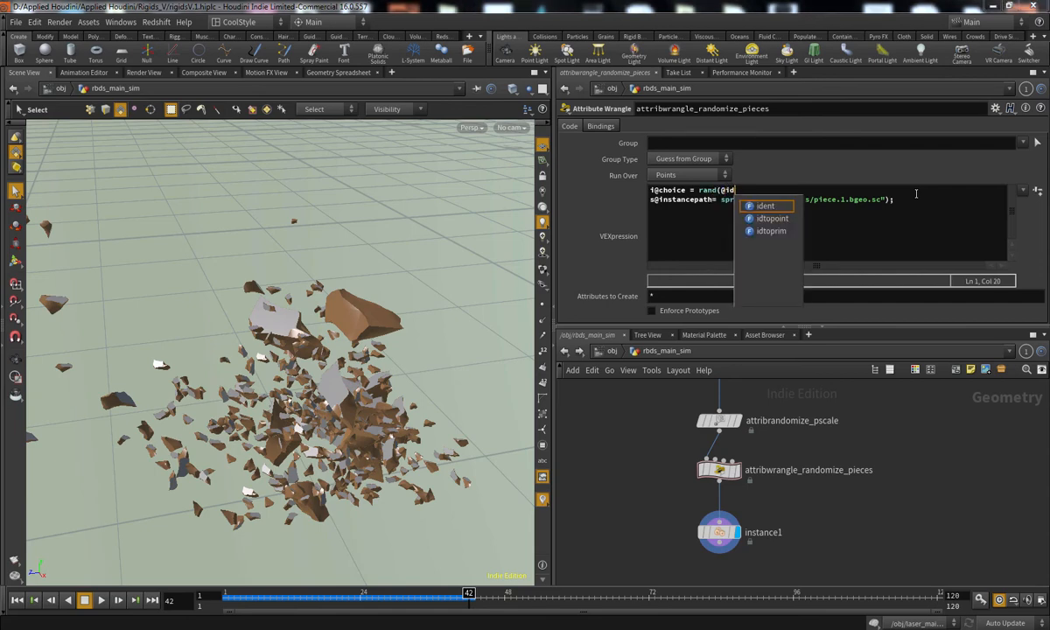
type(" + 2342")
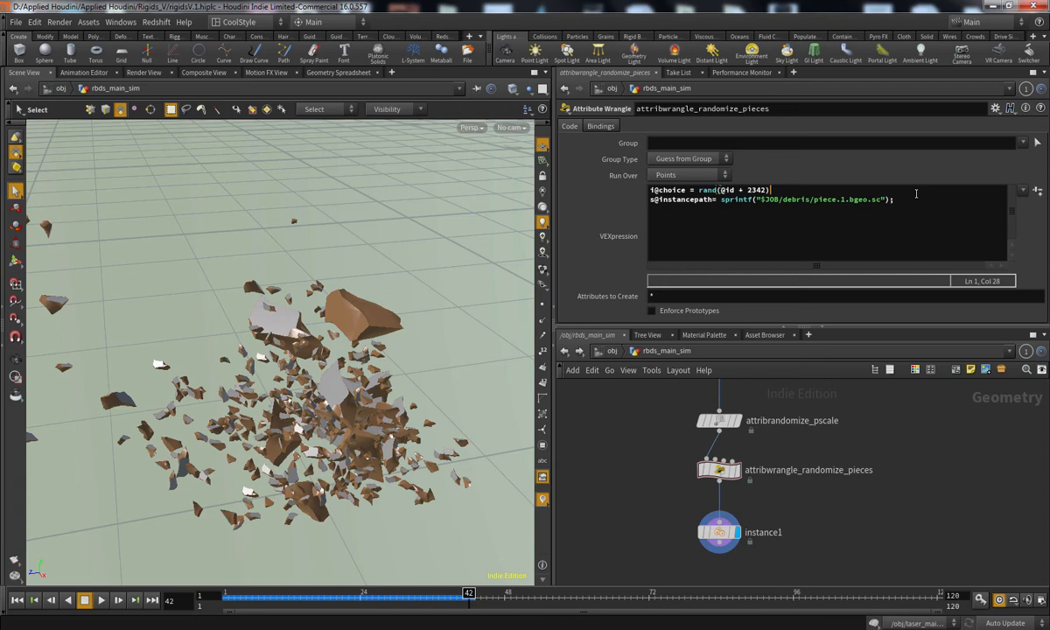
type(") * chi(\"nu")
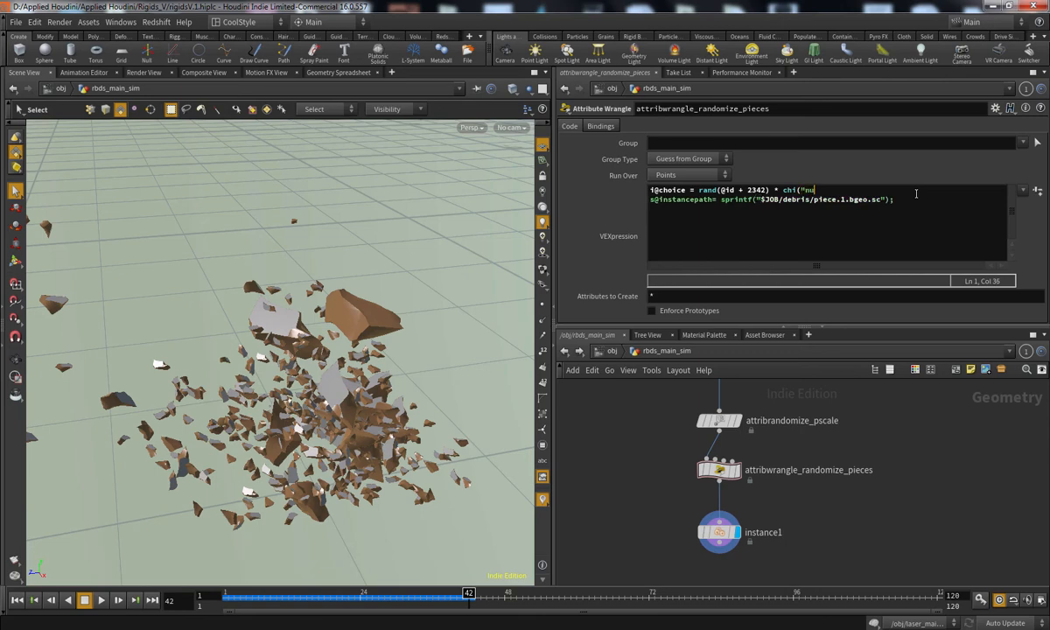
type("mber_of_pieces\");")
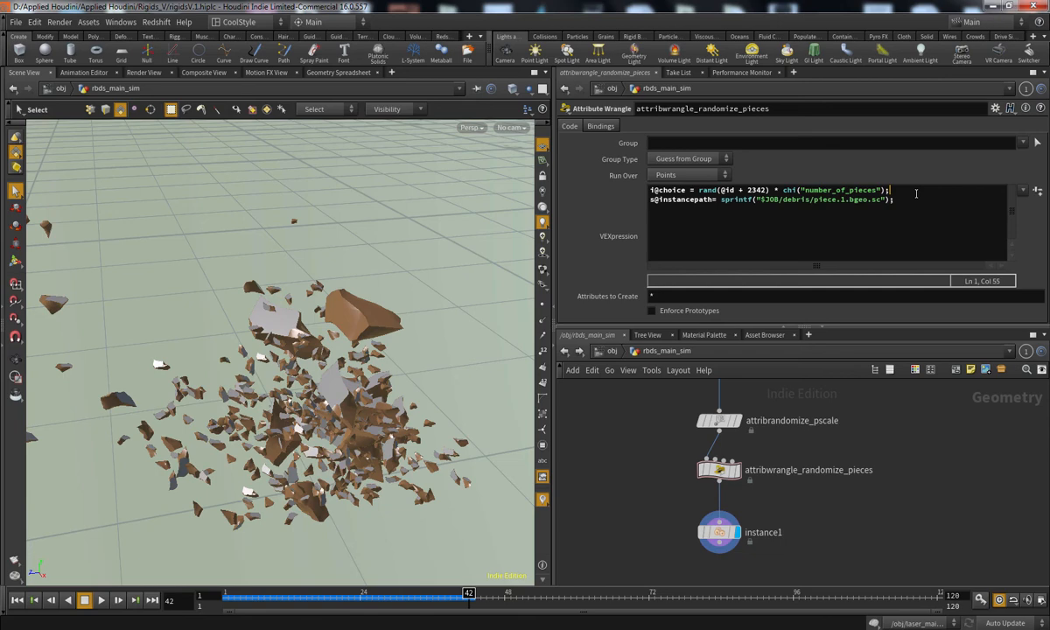
Wrap the i@choice expression in int() and create the number_of_pieces parameter on the wrangle
left_click(699, 191)
type("int(")
key("BackSpace")
type("(")
left_click(903, 190)
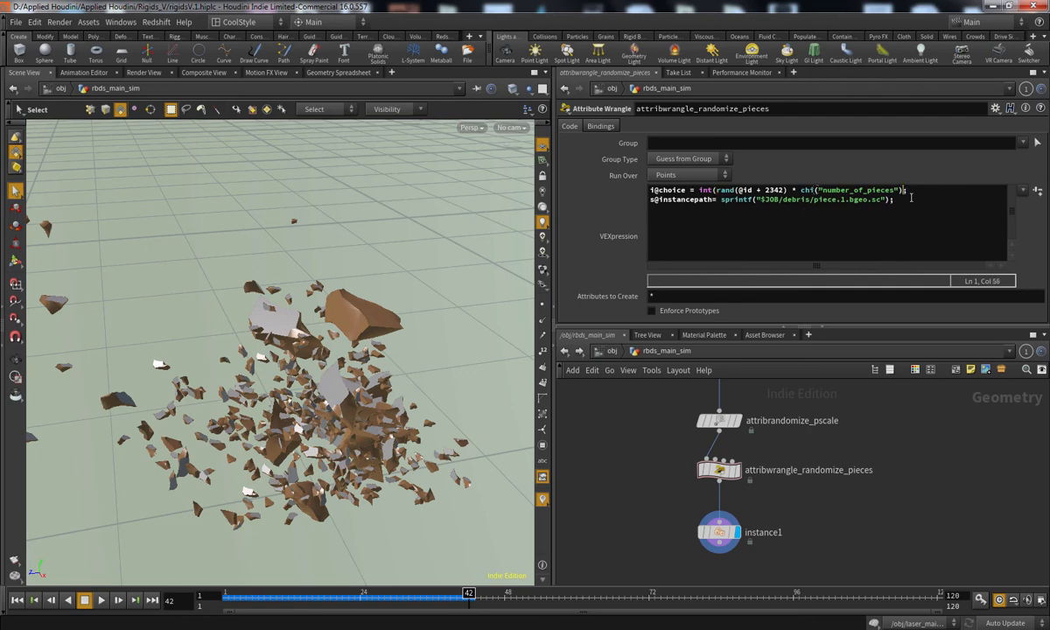
left_click(1036, 189)
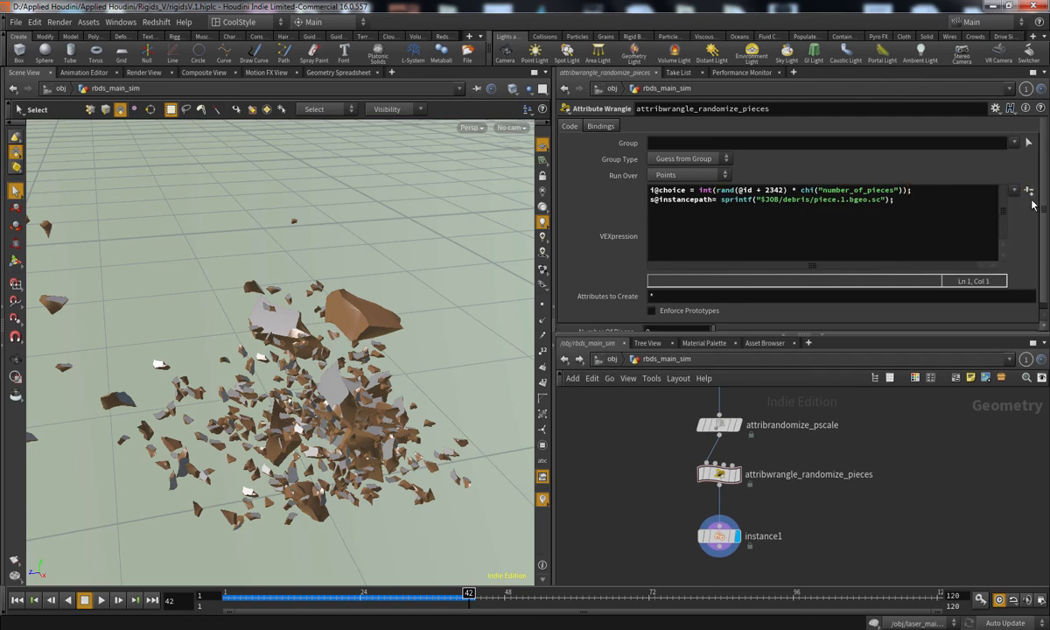
Open the debris object's network and copy the end frame parameter of filecache_debris
middle_click_drag(646, 462, 662, 508)
scroll(665, 494, "down", 2)
left_click(566, 360)
left_click(566, 361)
middle_click_drag(713, 478, 693, 443)
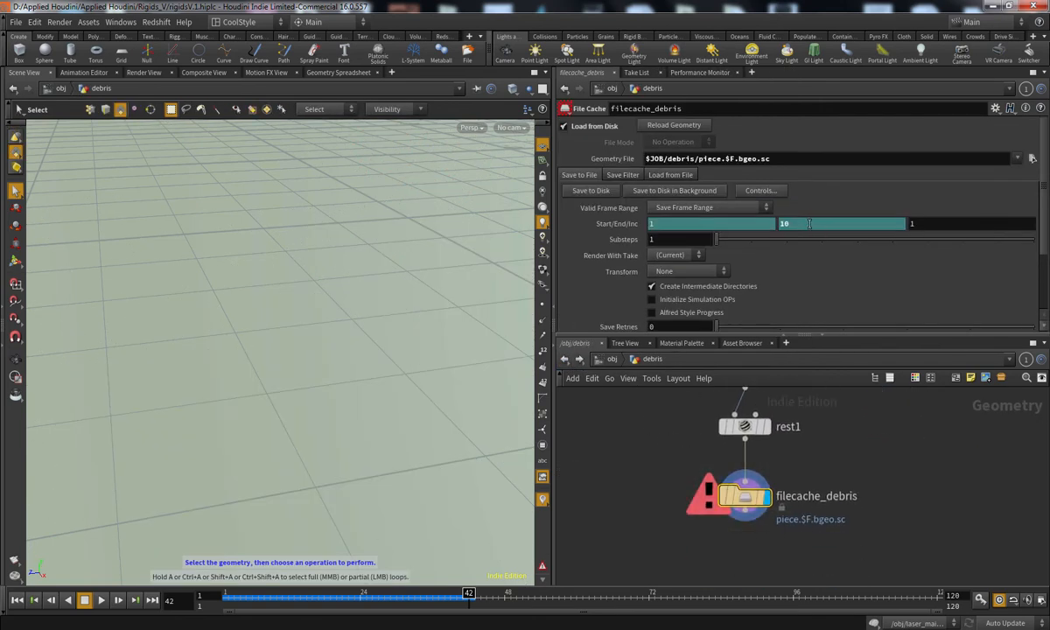
right_click(771, 228)
left_click(778, 266)
Return to the rbds_main_sim network and paste the copied end frame into Number Of Pieces as an absolute reference
left_click(563, 359)
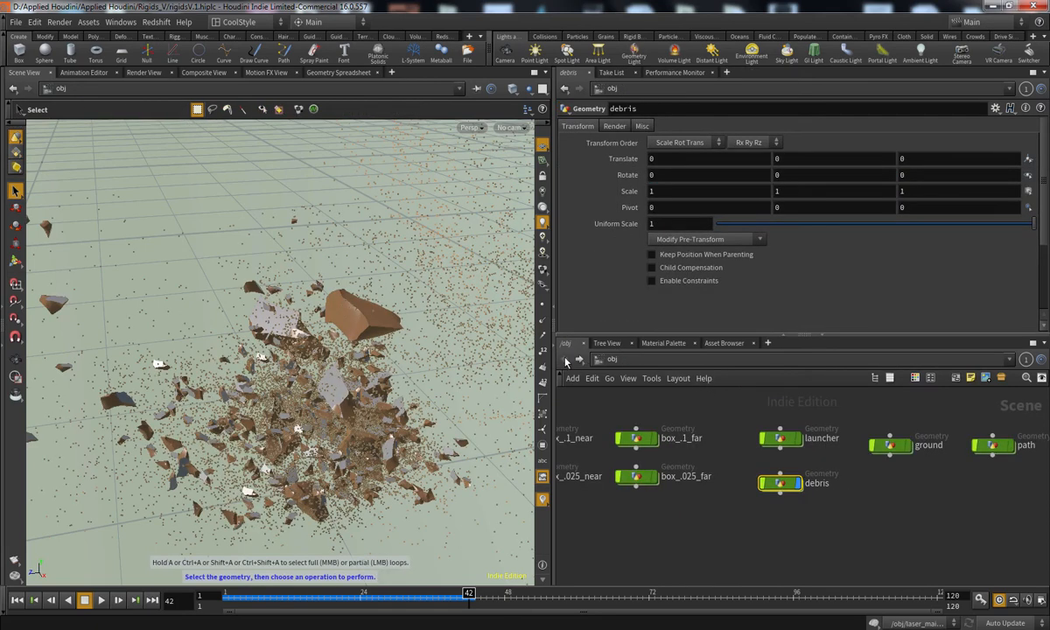
middle_click_drag(759, 537, 753, 396)
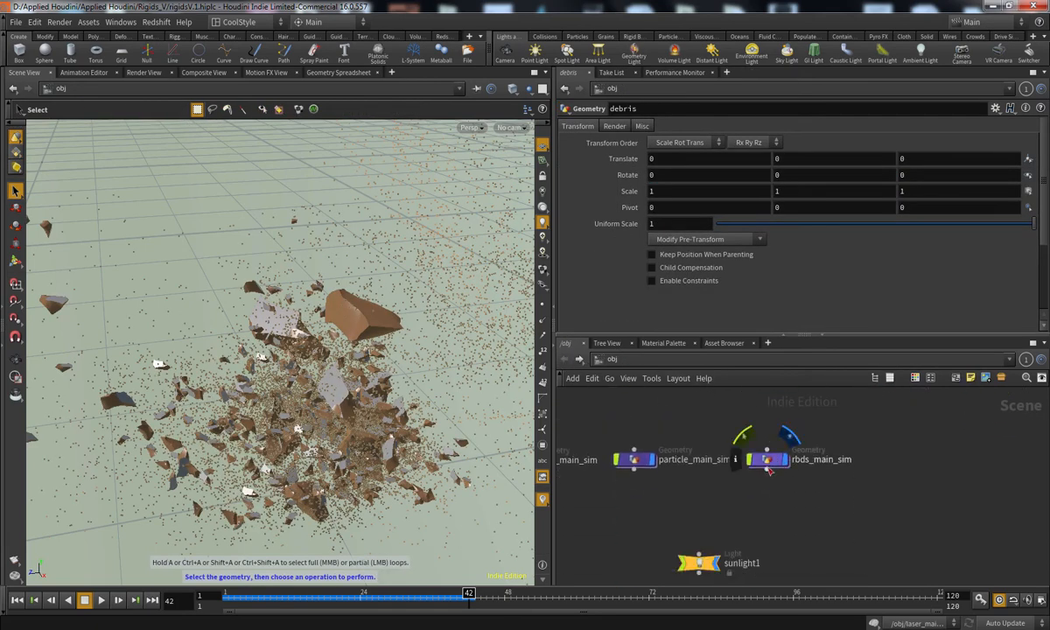
double_click(770, 457)
right_click(667, 325)
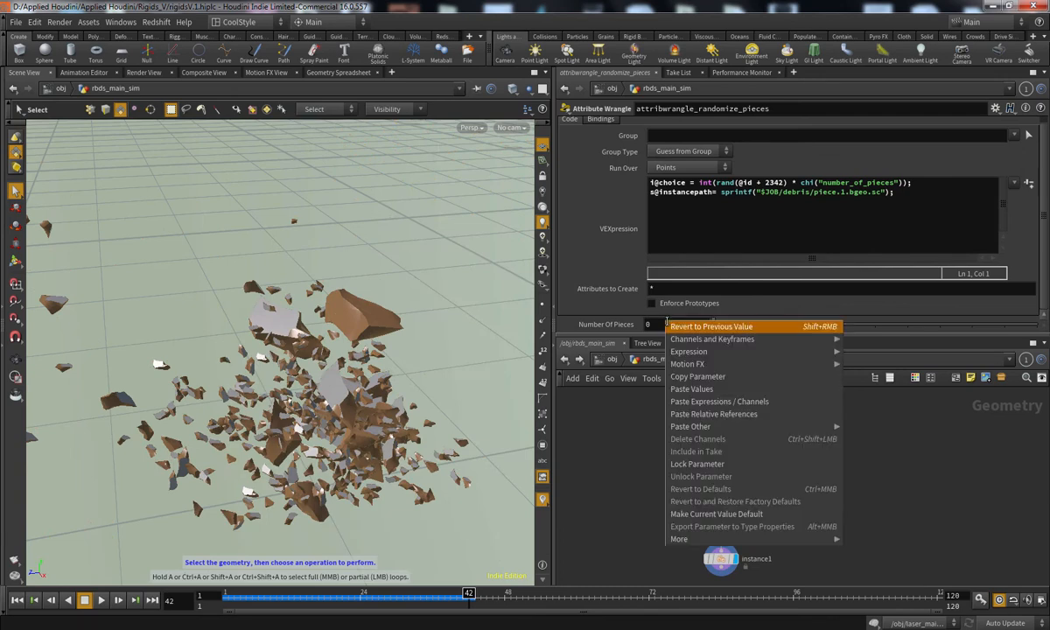
mouse_move(700, 426)
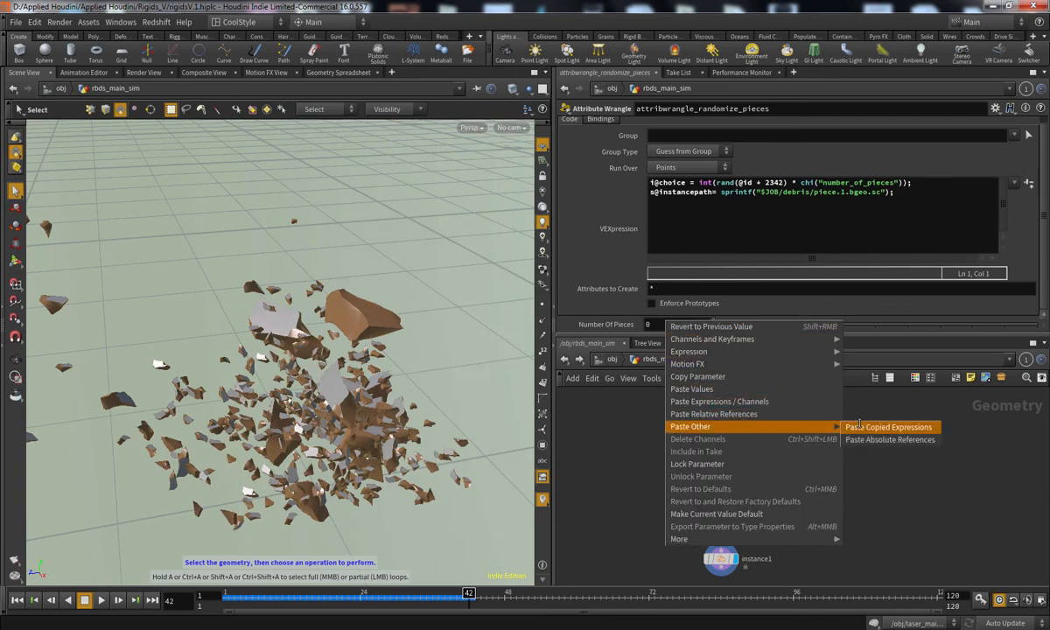
left_click(889, 440)
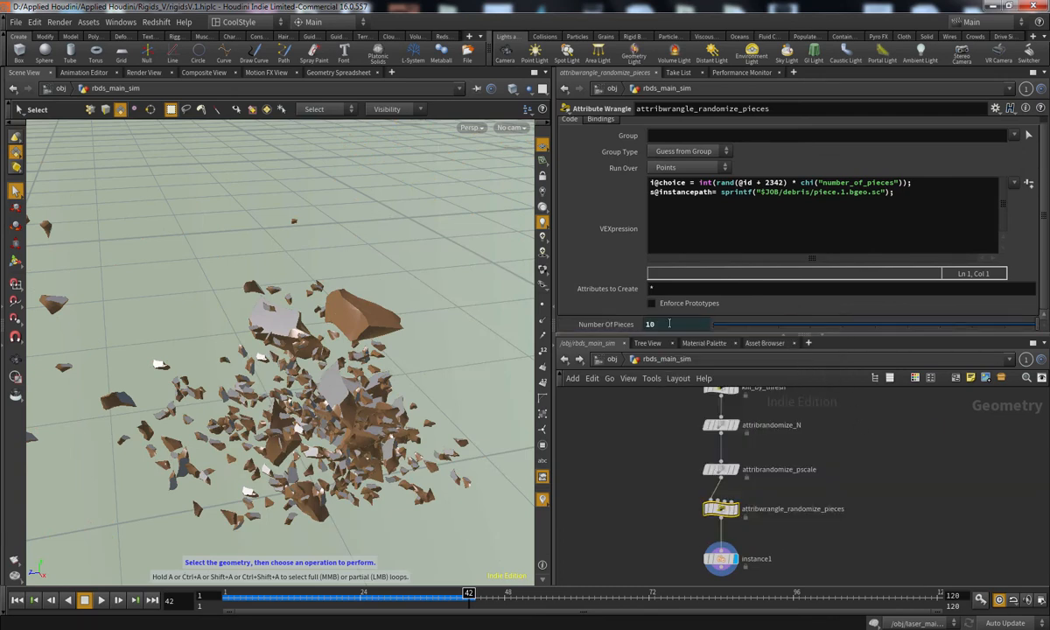
Display attribwrangle_randomize_pieces and inspect only its choice attribute in the Geometry Spreadsheet, sorted by value
middle_click_drag(655, 530, 649, 489)
scroll(649, 490, "up", 1)
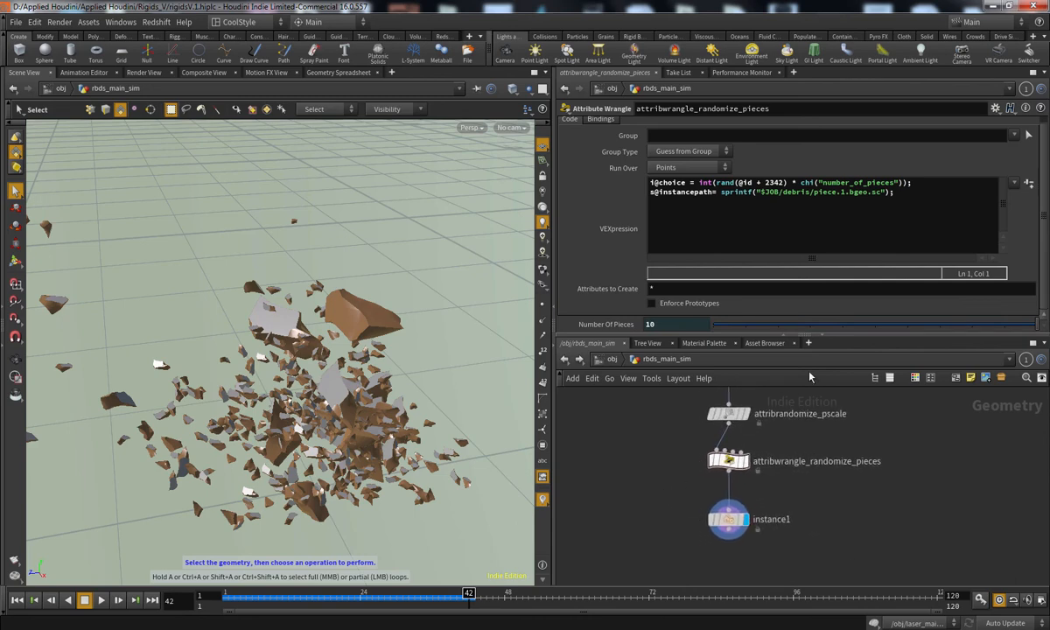
left_click(743, 461)
left_click(341, 75)
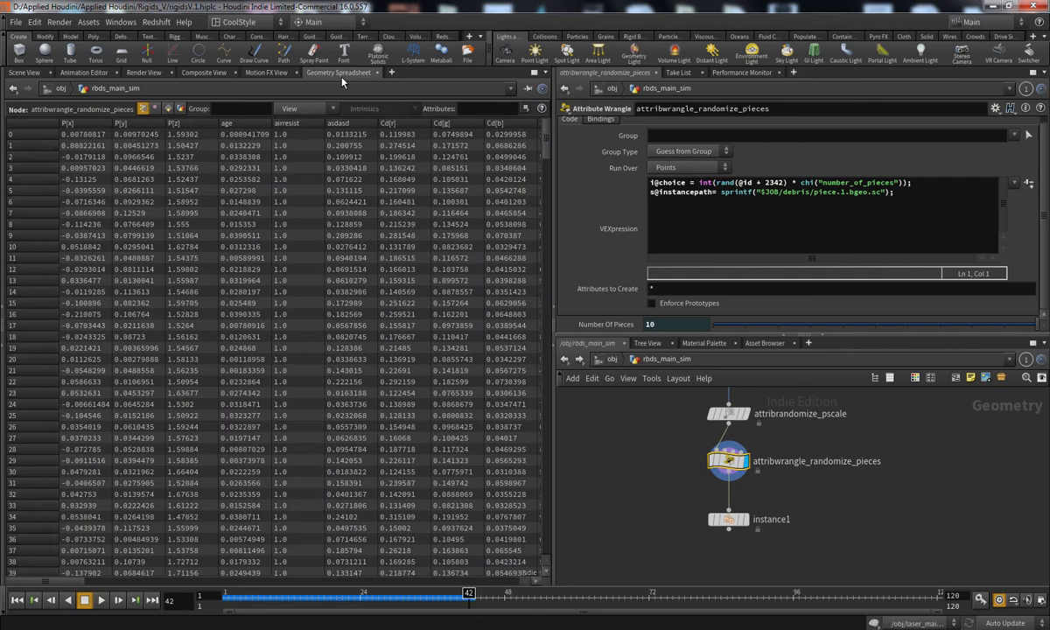
left_click(288, 109)
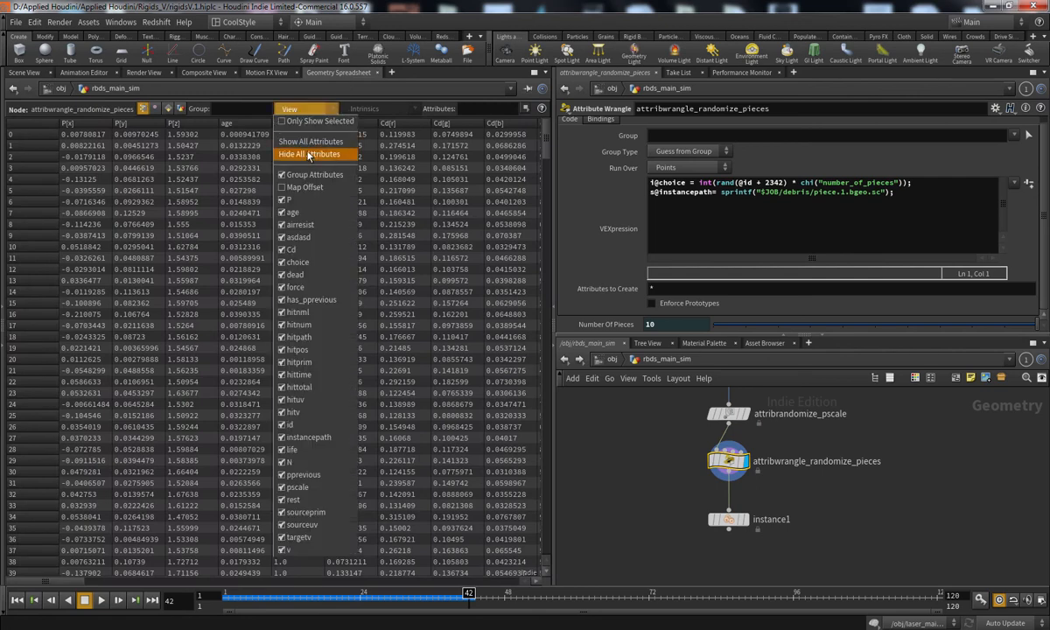
left_click(308, 154)
left_click(287, 110)
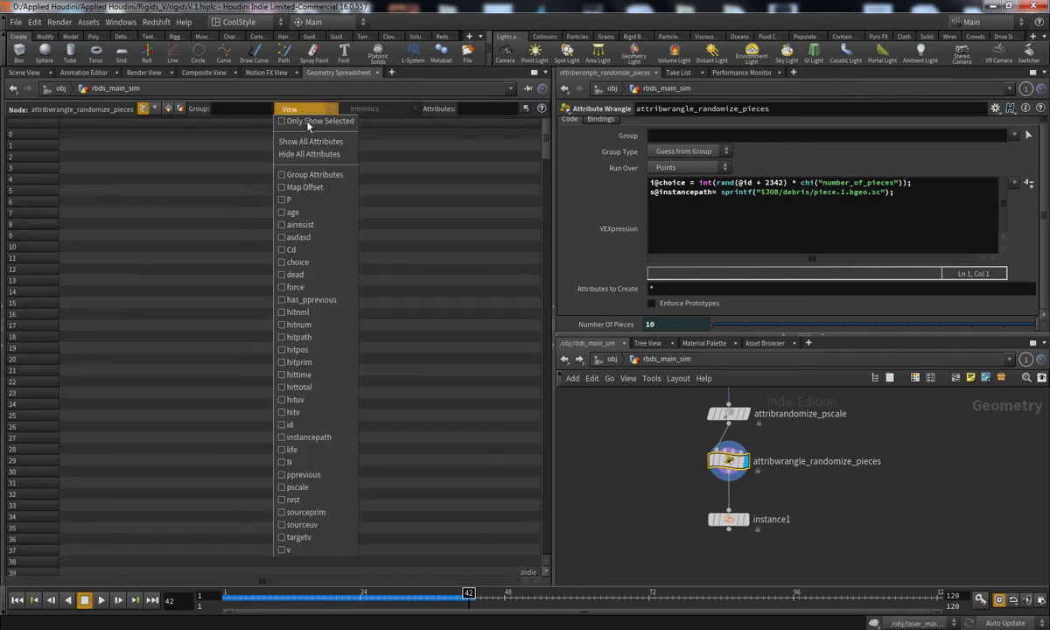
left_click(297, 262)
left_click(91, 124)
scroll(531, 168, "down", 10)
scroll(502, 153, "up", 10)
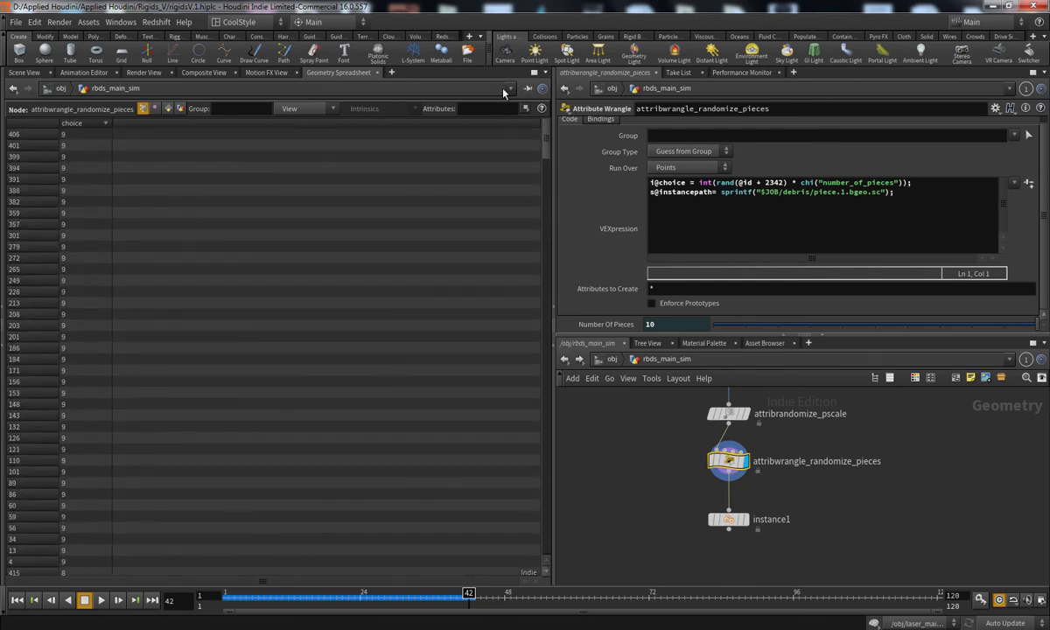
Add +1 after the int() expression in the wrangle's i@choice line
left_click(909, 183)
type("+1")
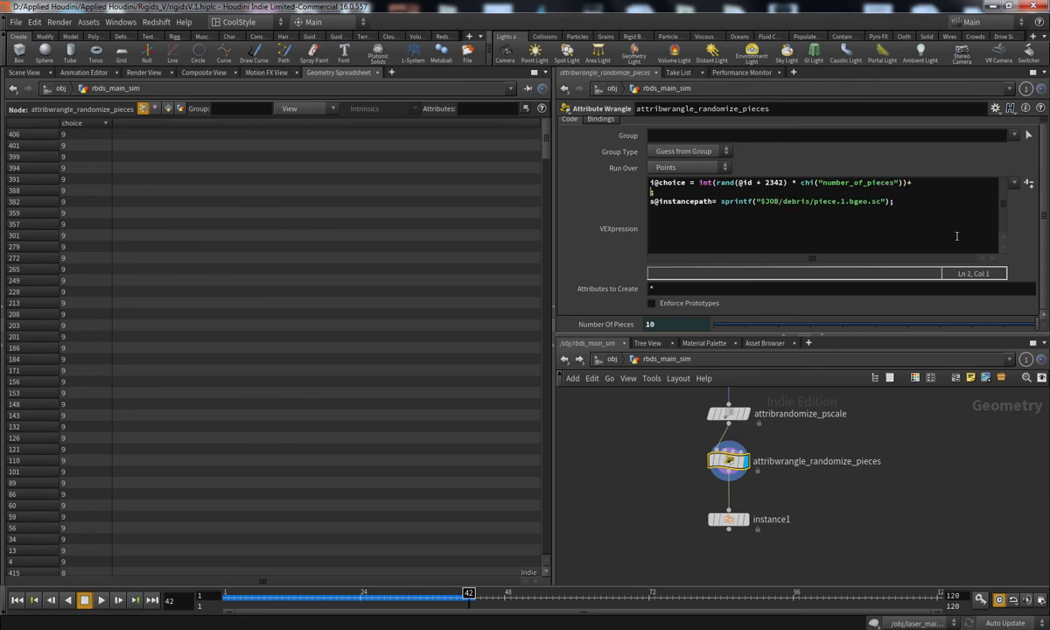
left_click(671, 439)
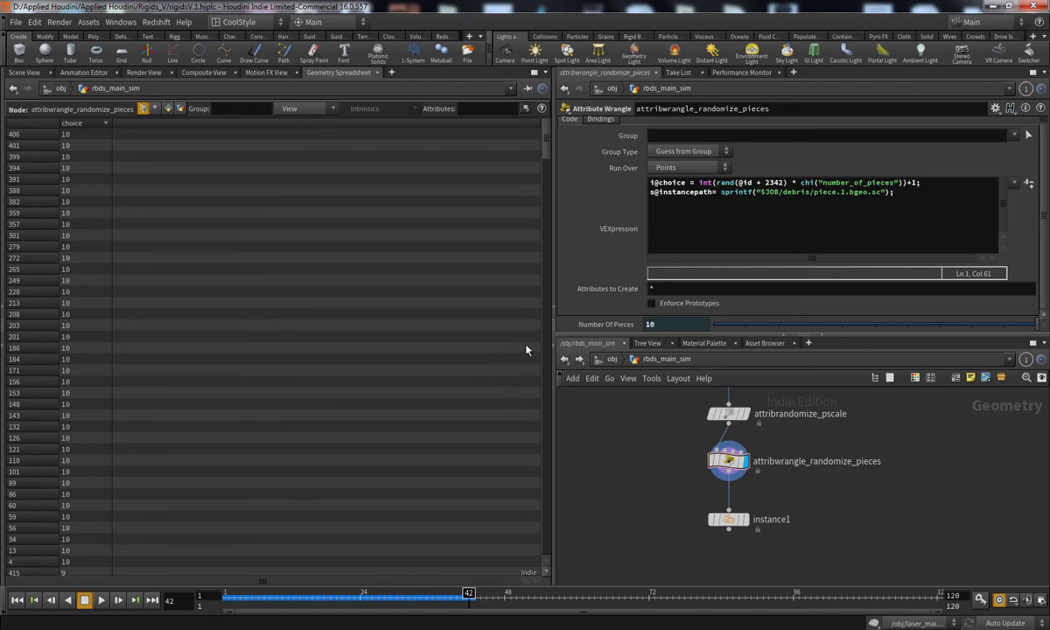
Check the start and end frames of filecache_debris in the debris network, and return to rbds_main_sim
left_click(25, 73)
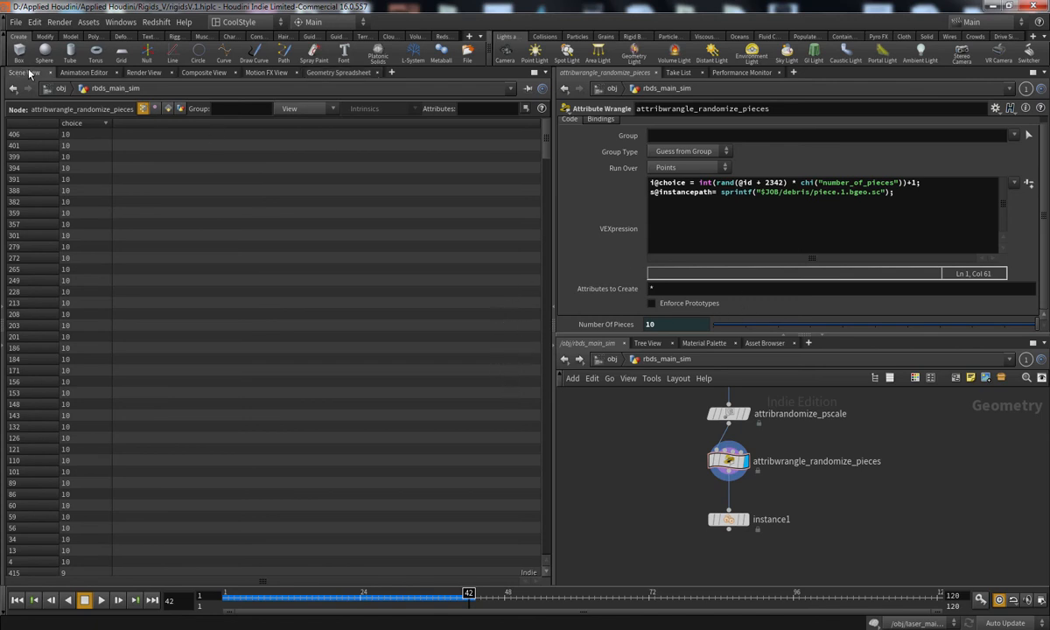
middle_click_drag(684, 457, 680, 438)
left_click(580, 359)
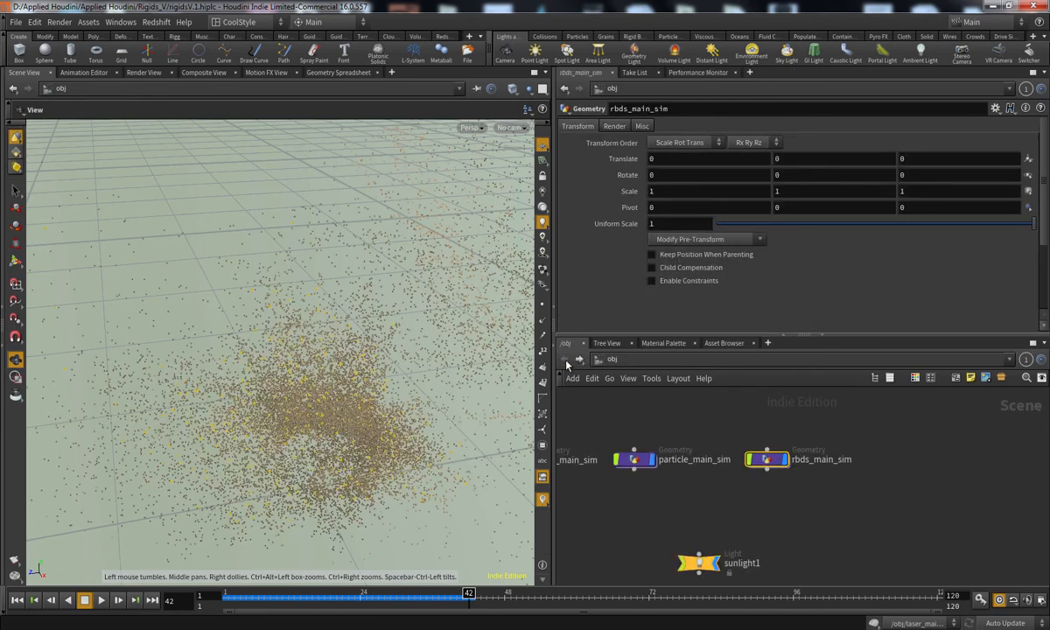
middle_click_drag(719, 403, 731, 535)
left_click(777, 437)
double_click(777, 438)
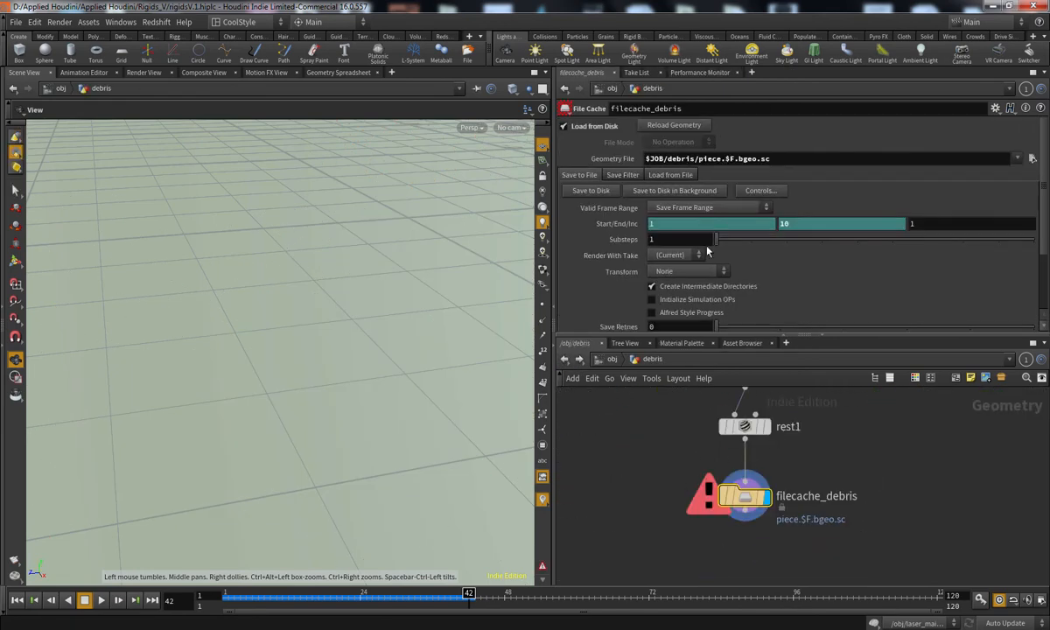
left_click_drag(663, 228, 648, 232)
left_click_drag(811, 229, 729, 323)
left_click(611, 359)
middle_click_drag(794, 564, 777, 511)
double_click(764, 497)
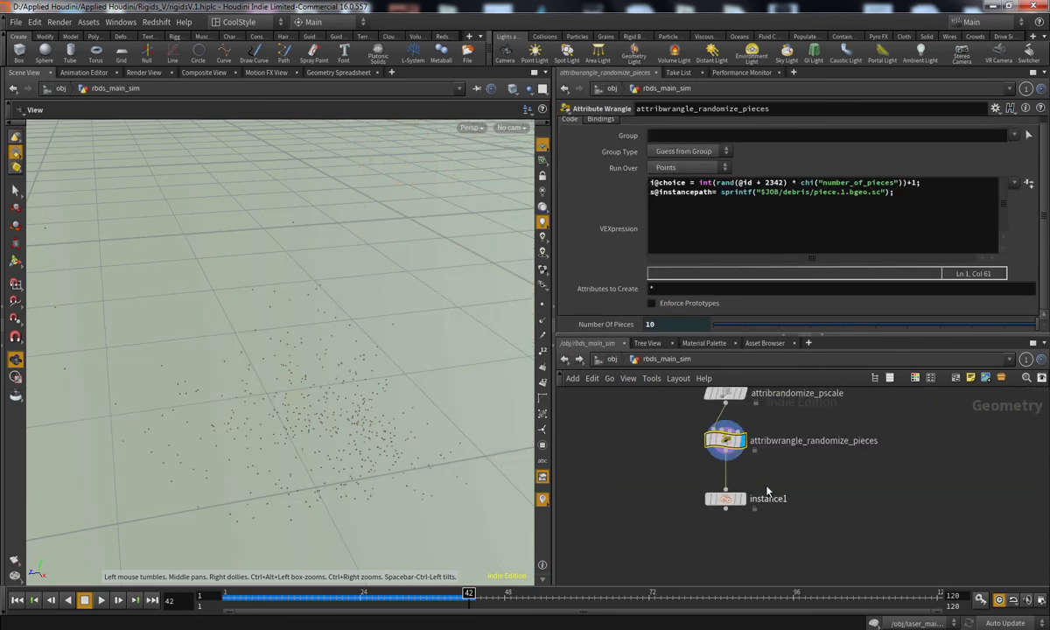
Replace the 1 in the wrangle's sprintf path with %d, pass i@choice as its argument, and display instance1
left_click(841, 192)
key("Delete")
type("%d")
key("Right")
key("Right")
key("Right")
key("Right")
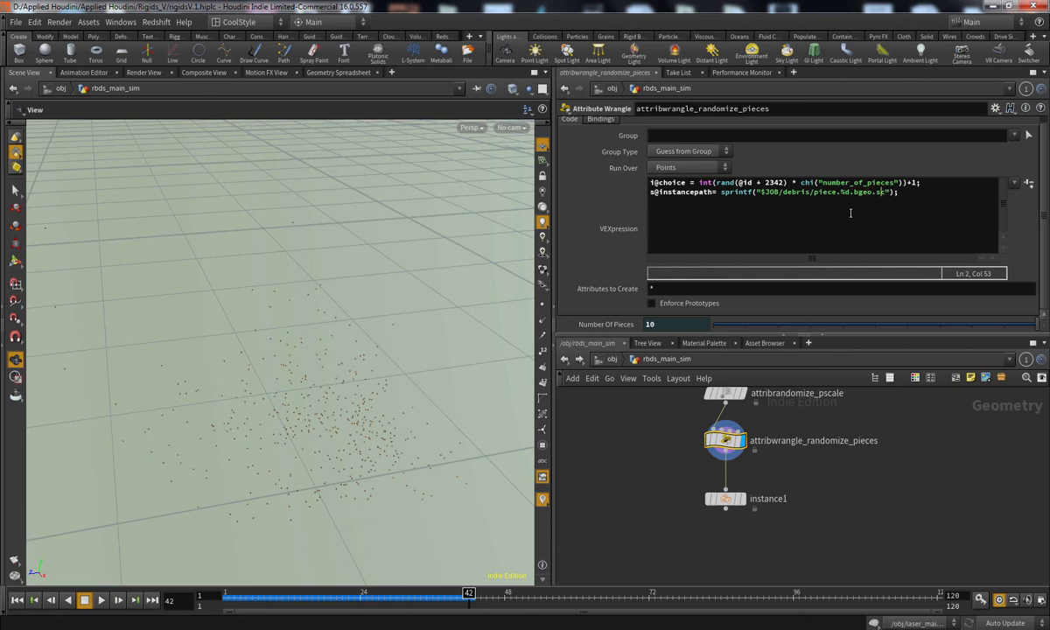
type(", i@choice")
left_click(741, 499)
left_click(724, 499)
Examine the instanced debris pieces in the viewport up close, from several angles and through cam1
left_click_drag(271, 455, 284, 476)
middle_click_drag(284, 477, 341, 437)
right_click_drag(341, 437, 331, 378)
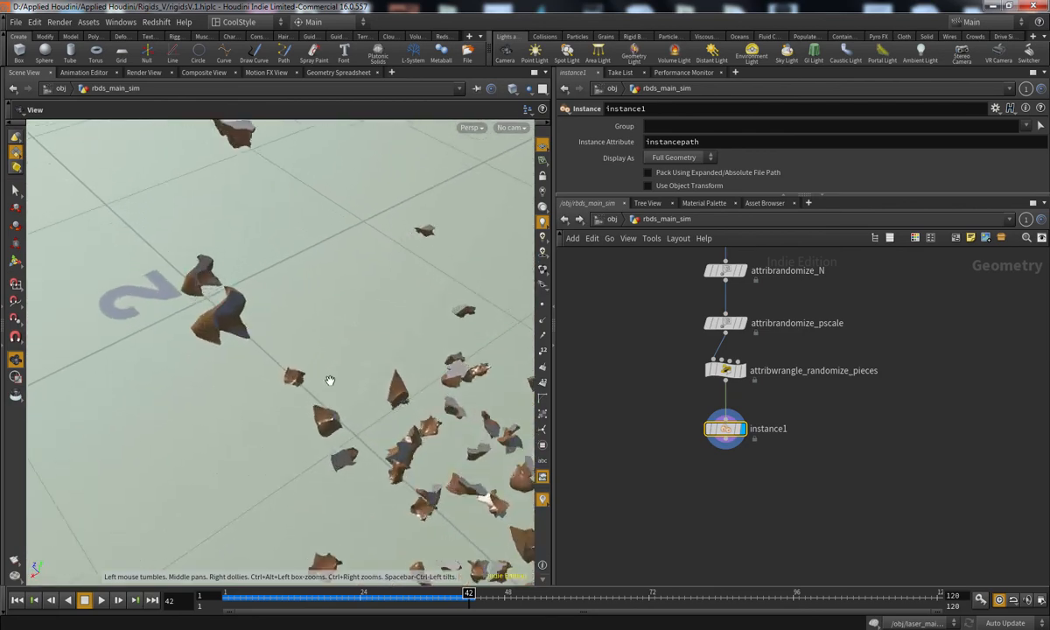
left_click_drag(331, 378, 326, 407)
right_click_drag(325, 408, 324, 391)
left_click_drag(323, 391, 391, 406)
middle_click_drag(401, 411, 290, 359)
left_click_drag(290, 358, 343, 219)
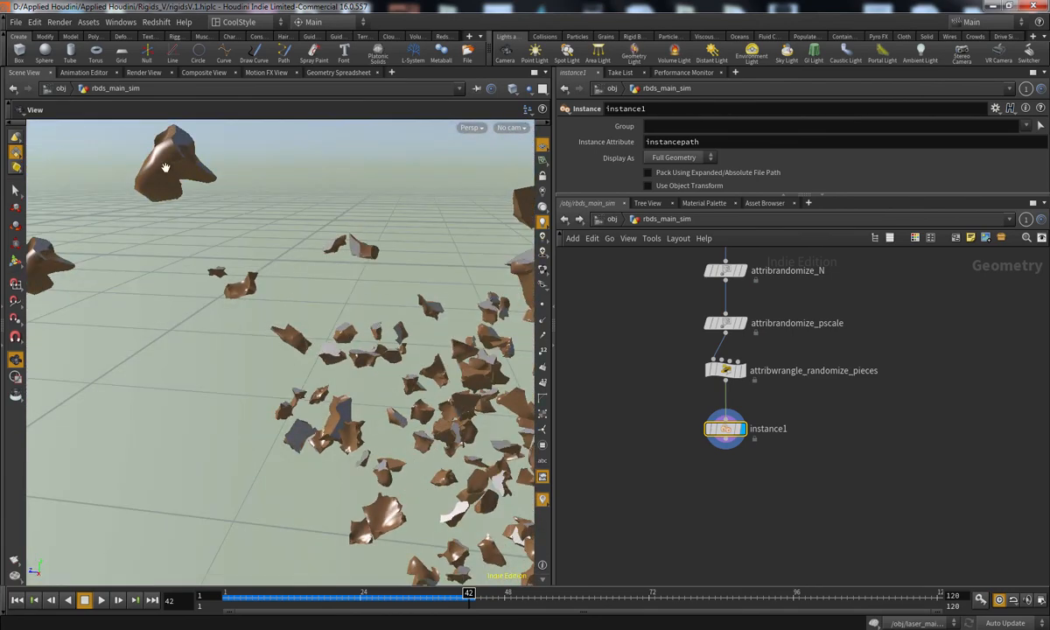
middle_click_drag(397, 348, 276, 359)
left_click_drag(277, 358, 380, 307)
right_click_drag(377, 341, 354, 317)
left_click_drag(354, 317, 375, 385)
middle_click_drag(374, 411, 288, 378)
left_click_drag(302, 420, 326, 392)
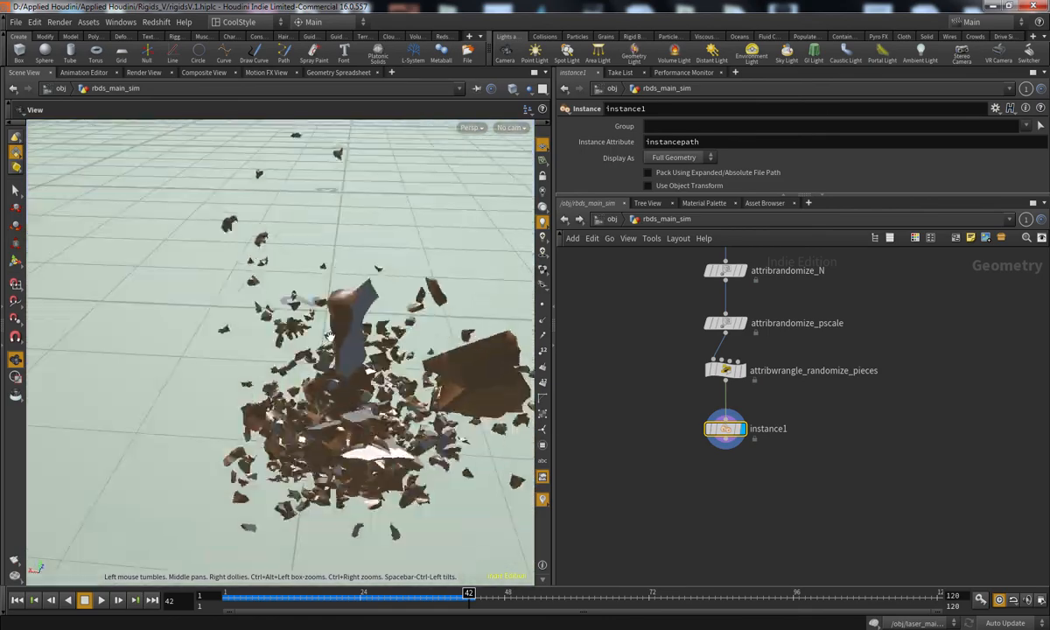
left_click(510, 127)
left_click(503, 173)
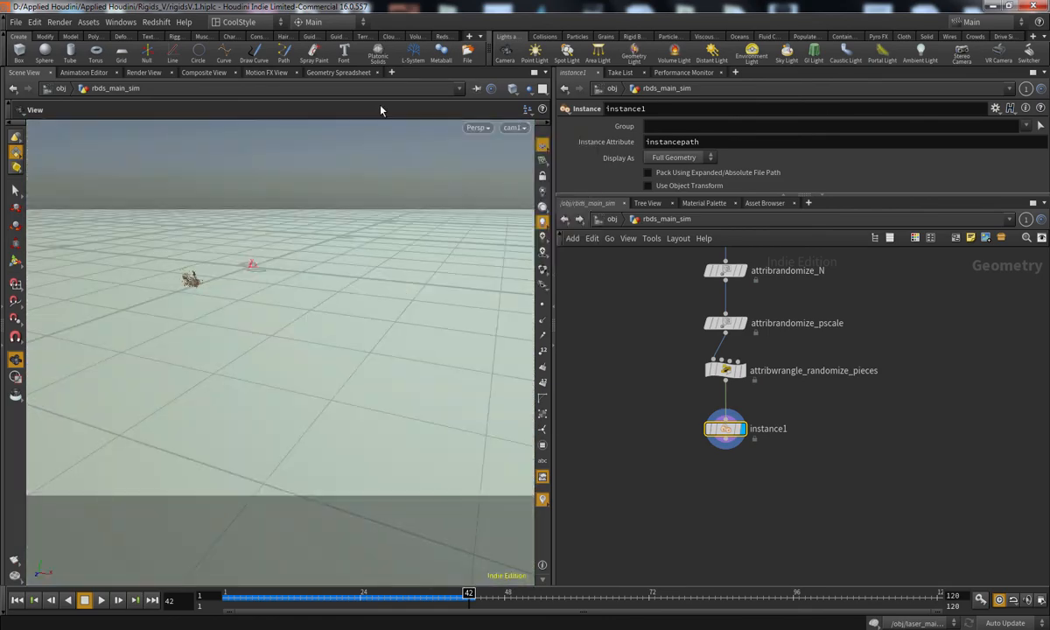
Show instance1's instancepath attribute beside choice in the Geometry Spreadsheet, sort by it and compare the piece file paths
left_click(329, 73)
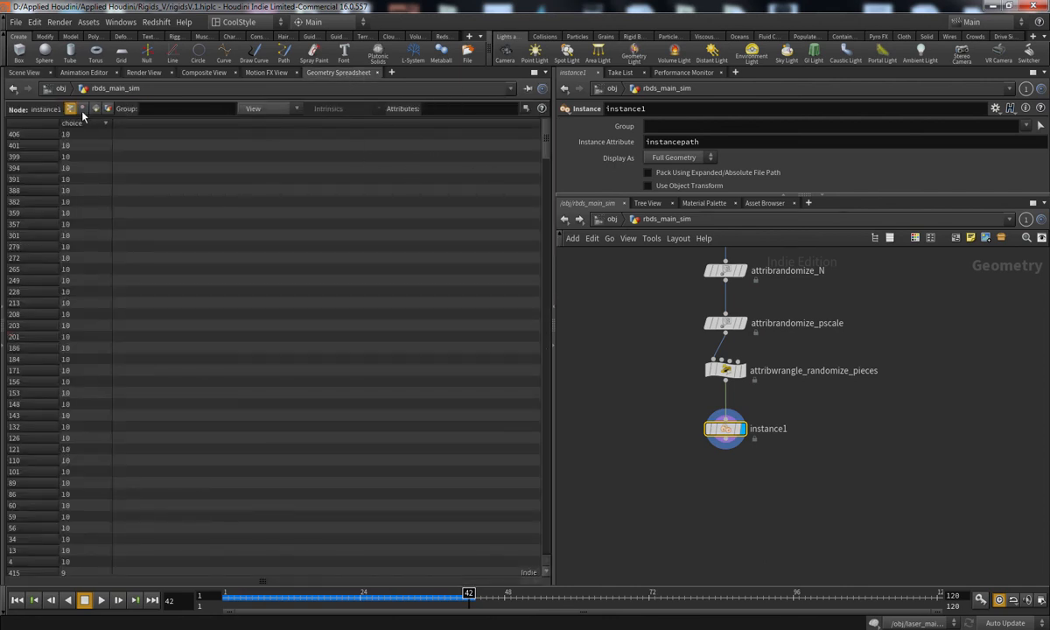
left_click(253, 108)
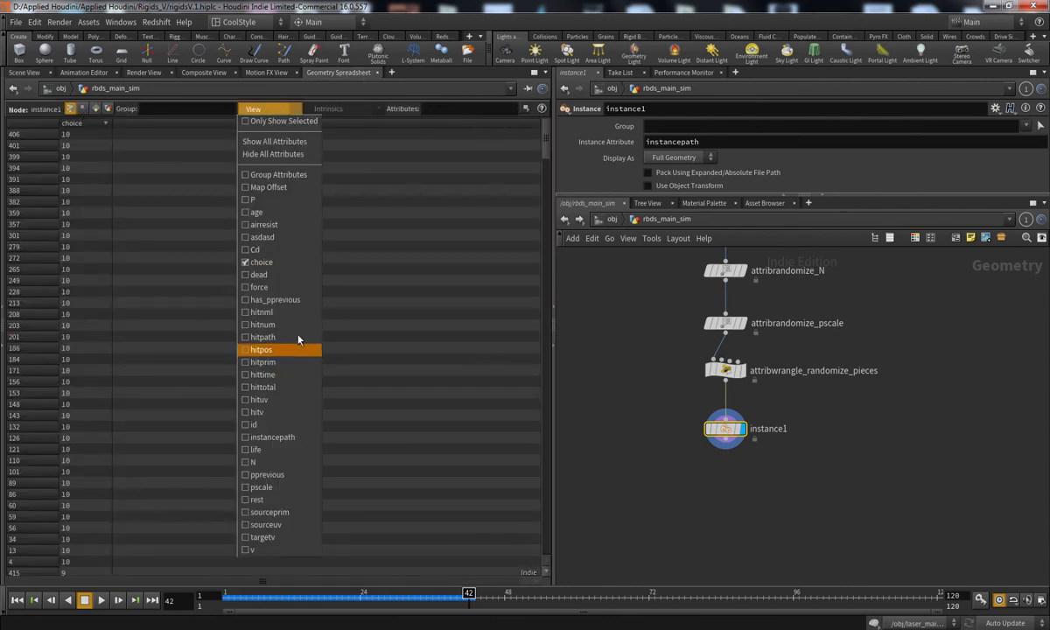
left_click(273, 436)
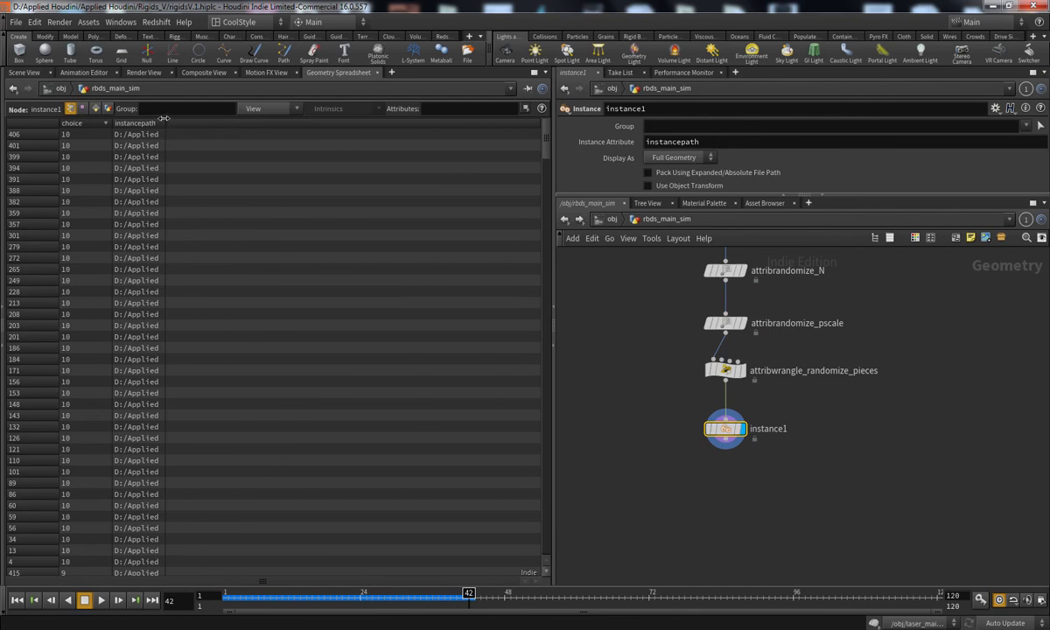
left_click_drag(164, 119, 471, 116)
left_click(393, 125)
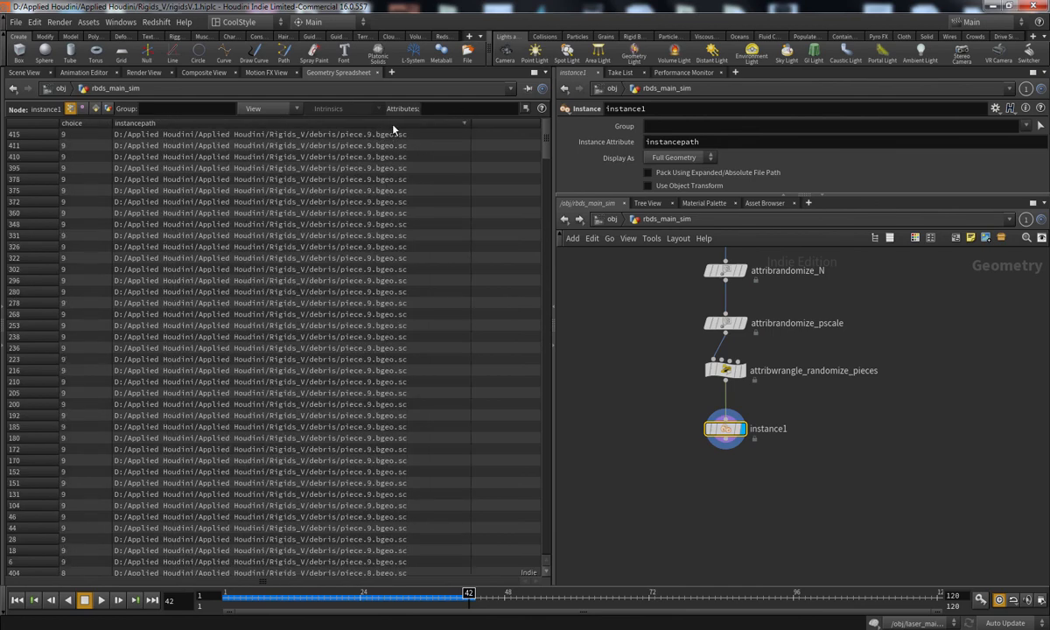
left_click_drag(544, 138, 518, 127)
left_click_drag(546, 150, 516, 90)
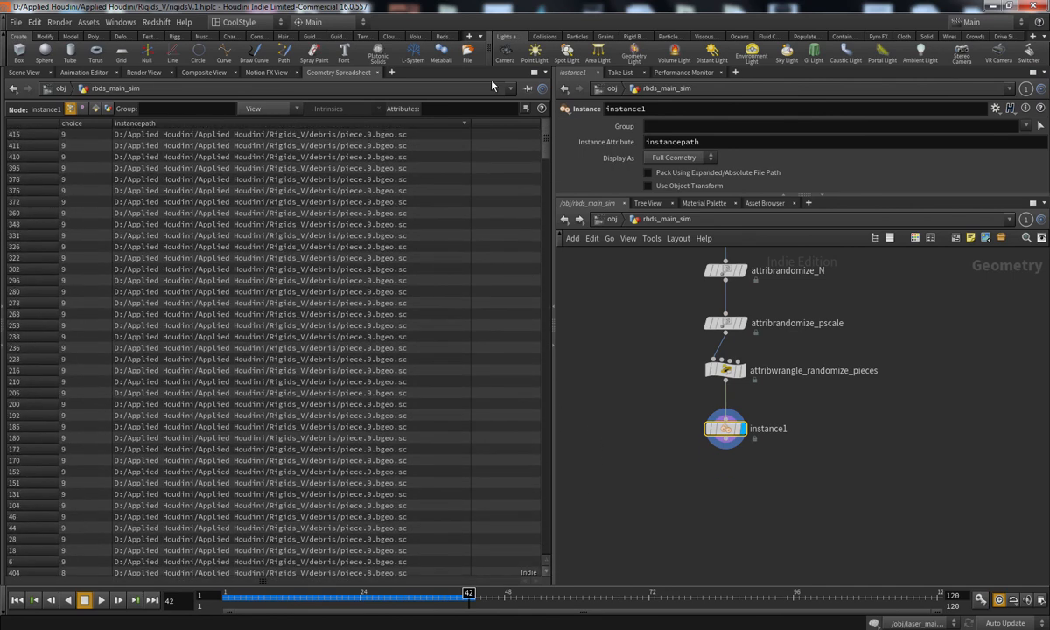